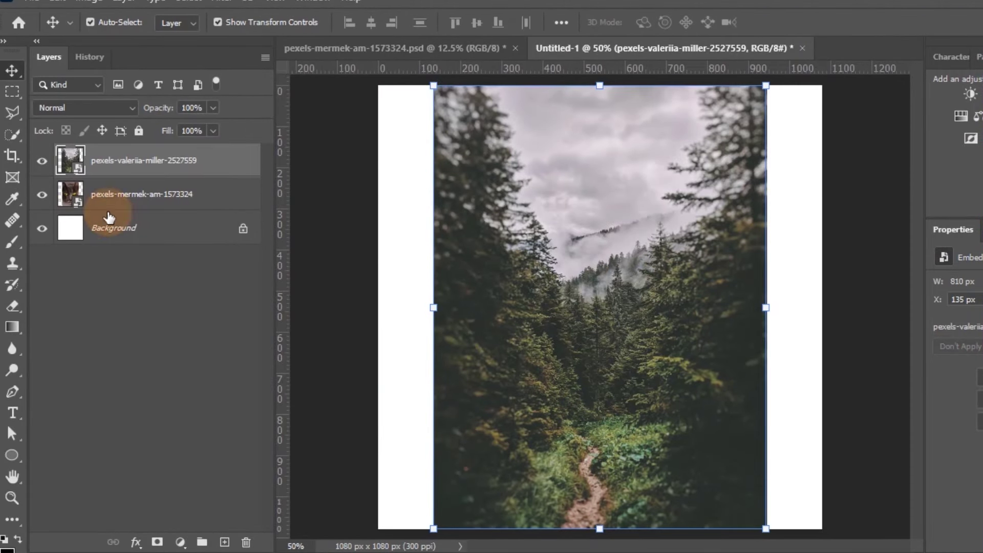
- Toggle the forest layer's eye off so the cat photo underneath is visible
{"action": "left_click", "coordinate": [48, 164]}
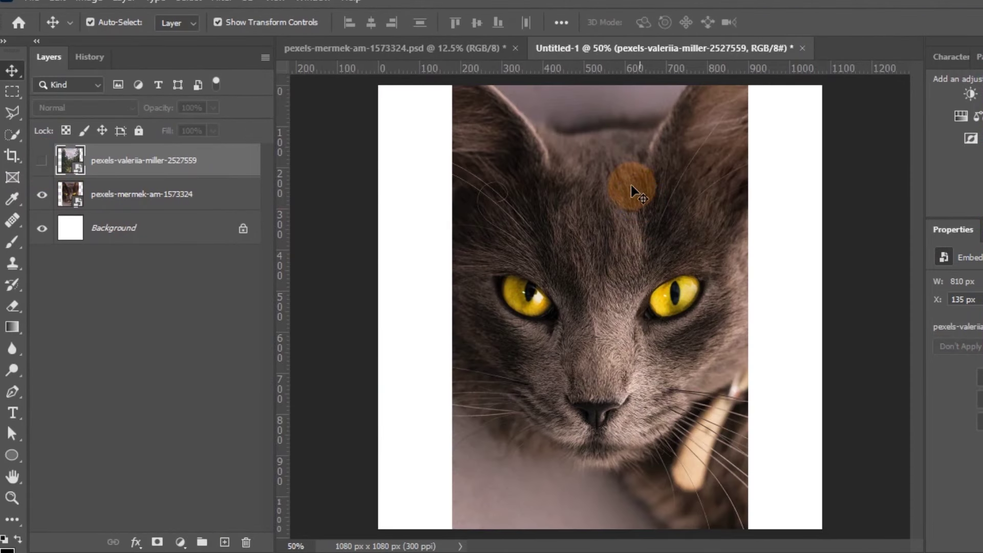
{"action": "left_click", "coordinate": [43, 160]}
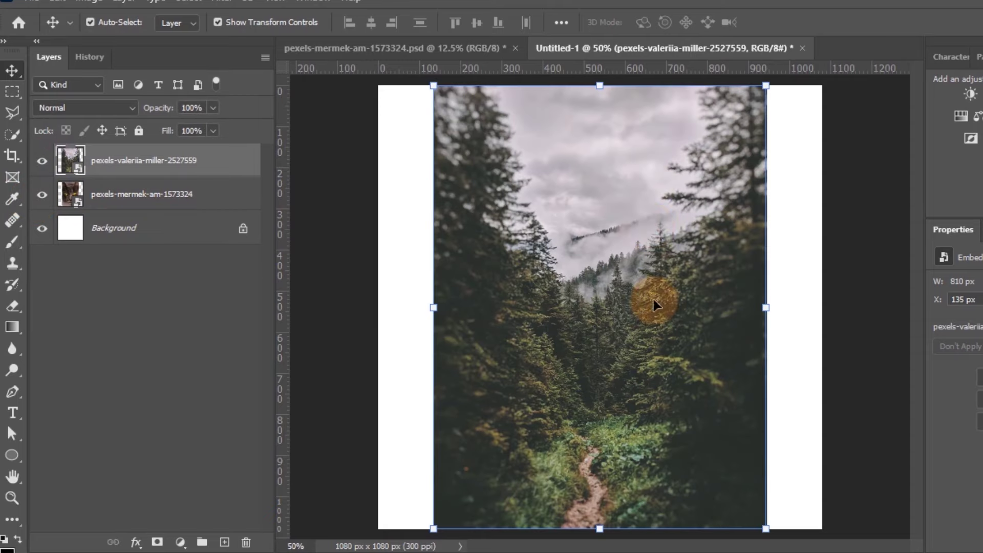
{"action": "left_click", "coordinate": [42, 161]}
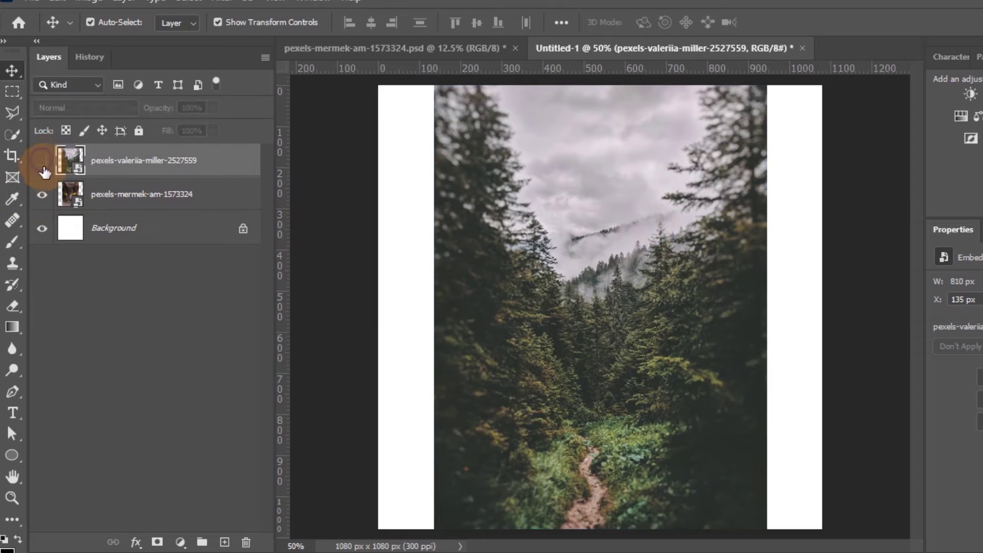
- Convert the cat photo layer to a smart object
{"action": "left_click", "coordinate": [132, 202]}
{"action": "right_click", "coordinate": [131, 202]}
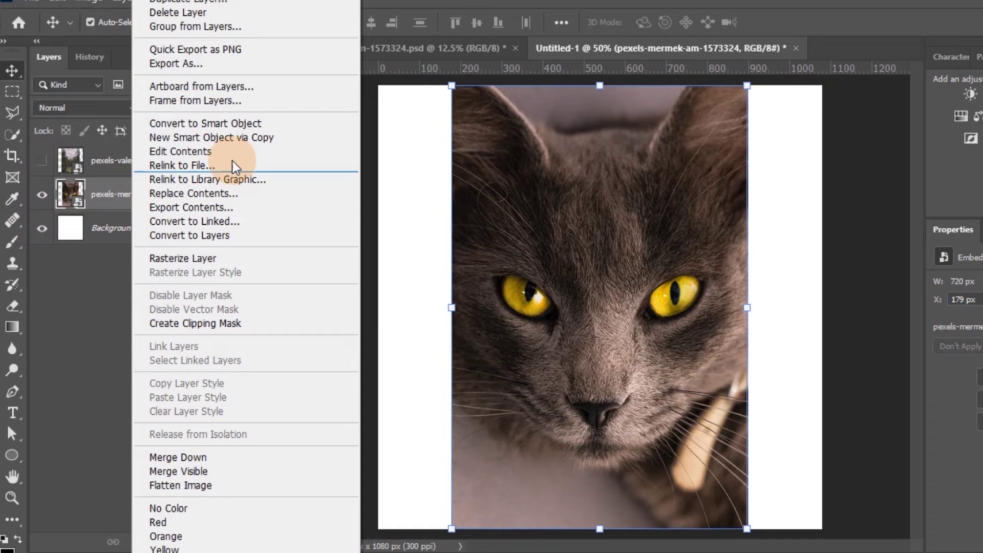
{"action": "left_click", "coordinate": [210, 124]}
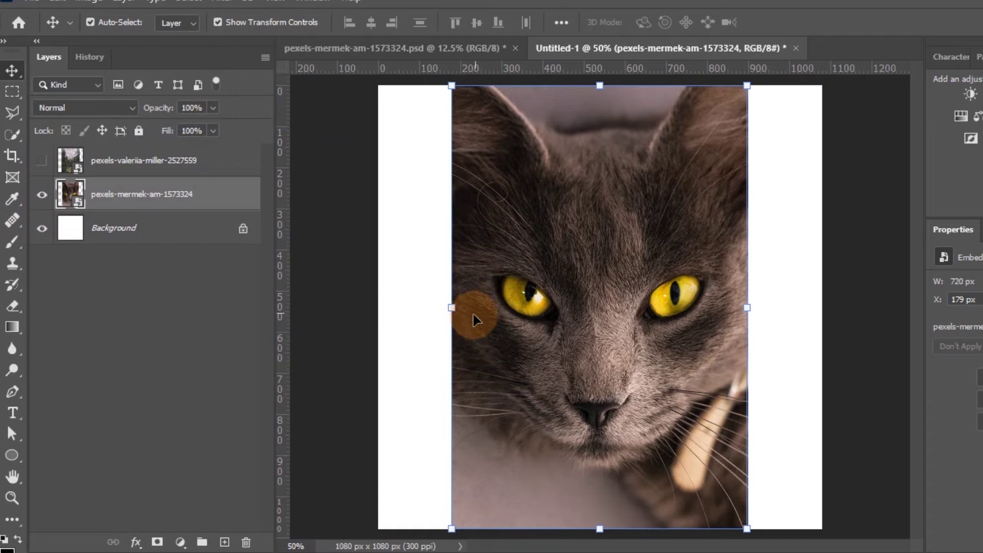
- Scale the cat photo to 150% width and 119.63% height, filling the canvas
{"action": "left_click", "coordinate": [444, 308]}
{"action": "left_click_drag", "start_coordinate": [441, 307], "coordinate": [379, 307]}
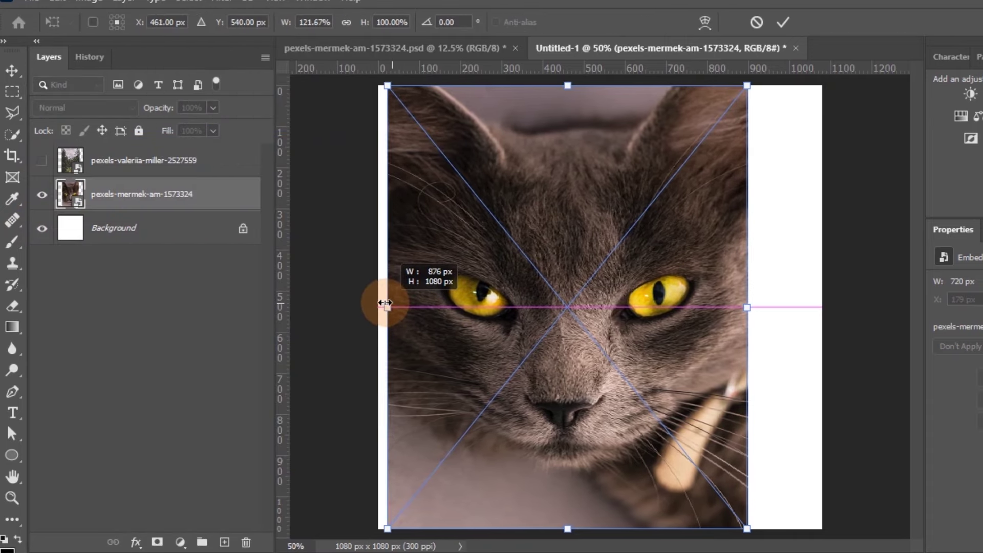
{"action": "left_click_drag", "start_coordinate": [747, 307], "coordinate": [822, 307]}
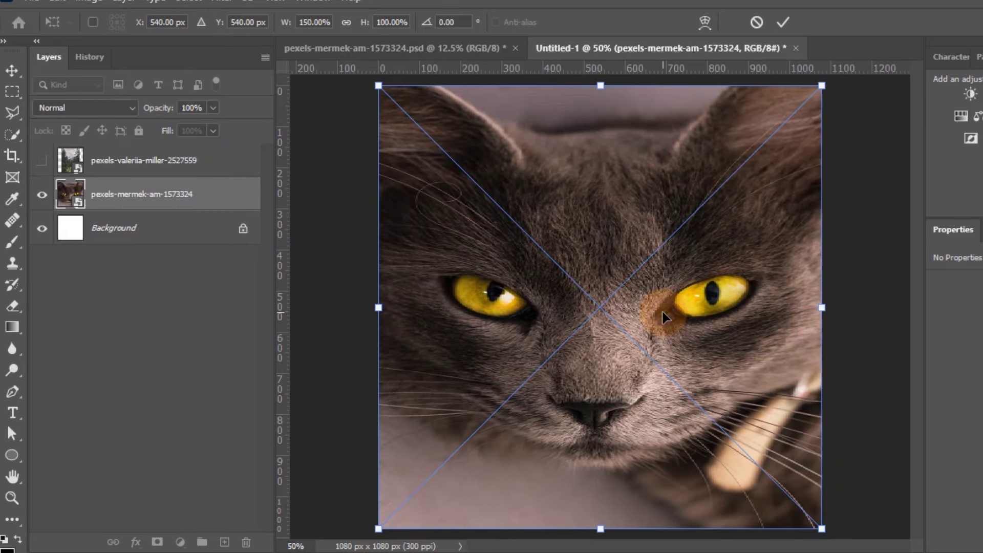
{"action": "left_click_drag", "start_coordinate": [600, 529], "coordinate": [601, 552]}
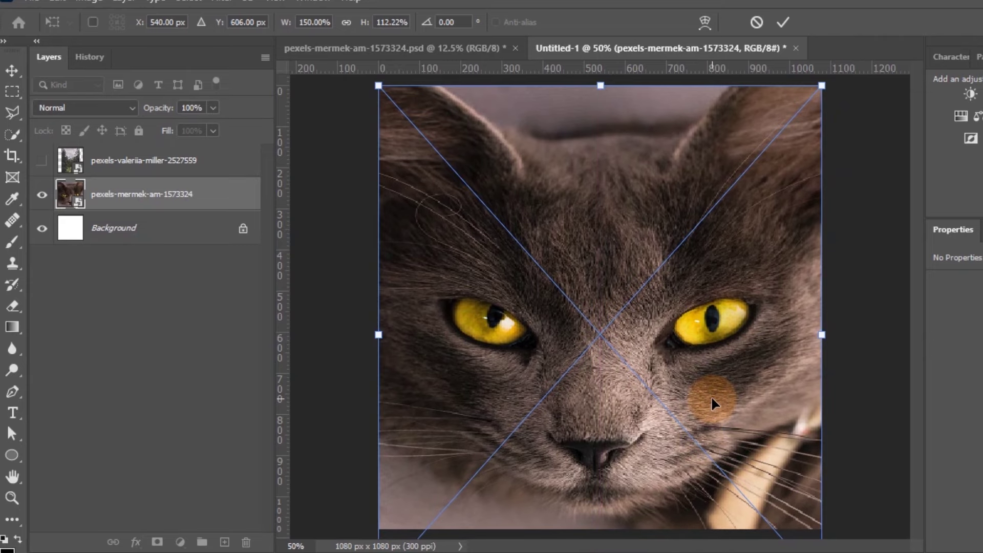
{"action": "scroll", "coordinate": [711, 396], "scroll_direction": "down", "scroll_amount": 1}
{"action": "scroll", "coordinate": [712, 396], "scroll_direction": "down", "scroll_amount": 1}
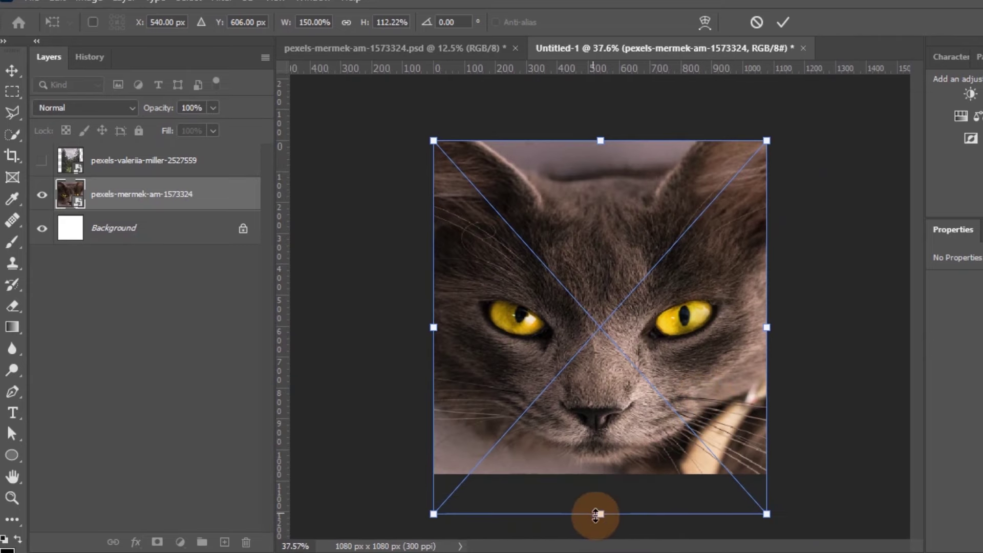
{"action": "left_click_drag", "start_coordinate": [596, 515], "coordinate": [598, 537]}
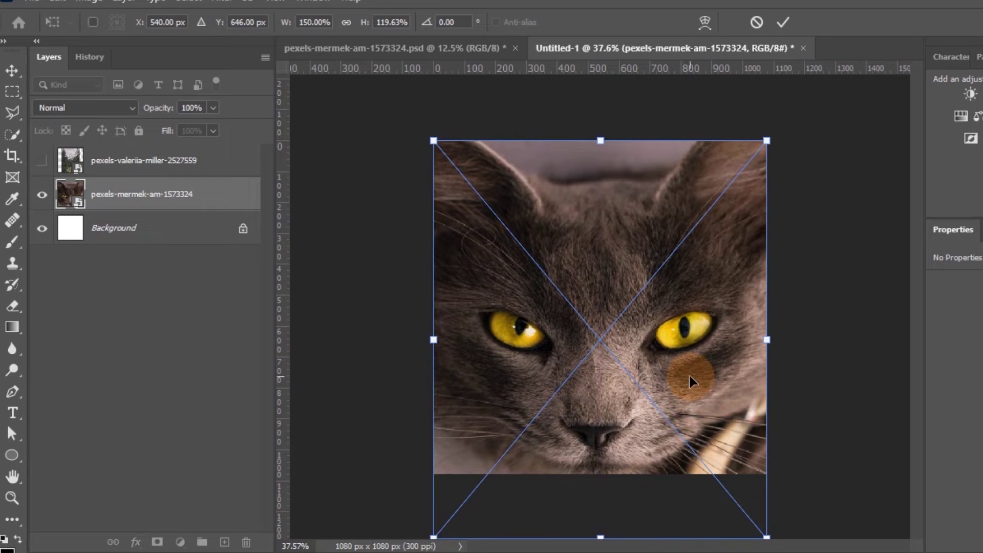
{"action": "key", "text": "Return"}
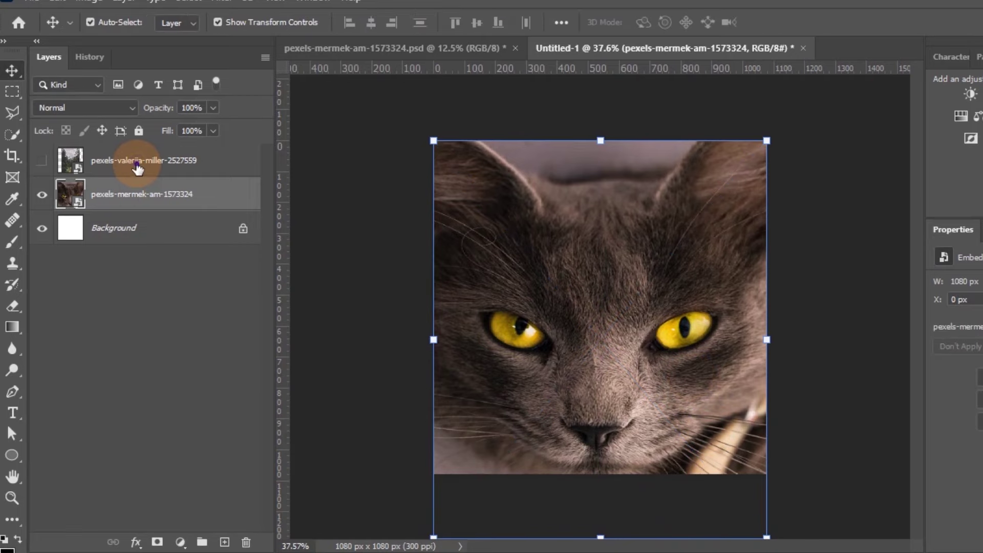
{"action": "right_click", "coordinate": [137, 163]}
{"action": "left_click", "coordinate": [190, 122]}
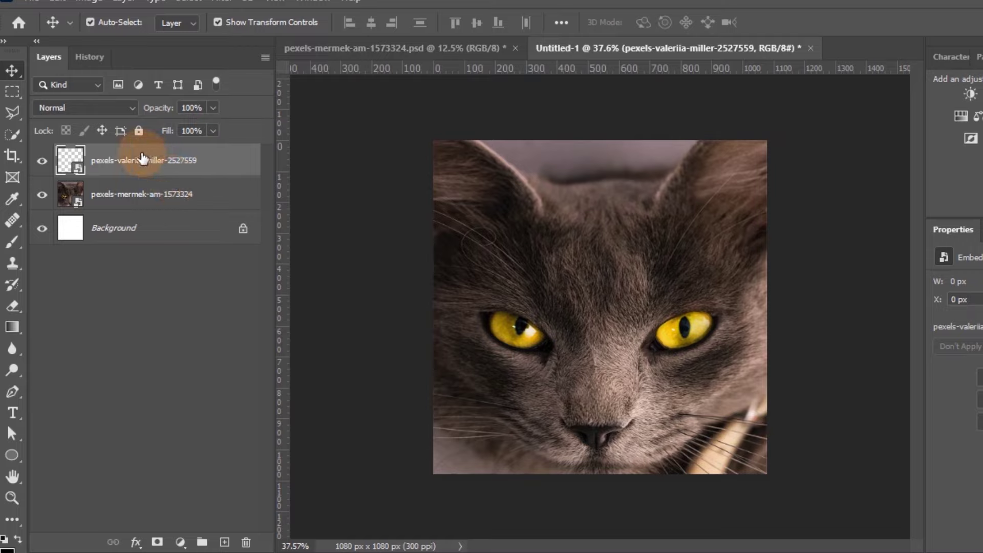
{"action": "left_click", "coordinate": [42, 162]}
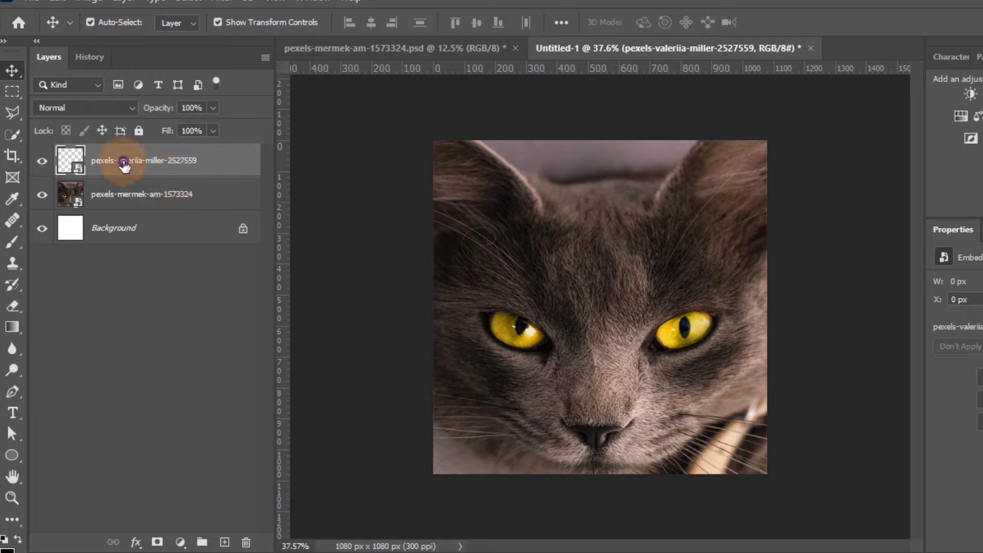
{"action": "key", "text": "ctrl+t"}
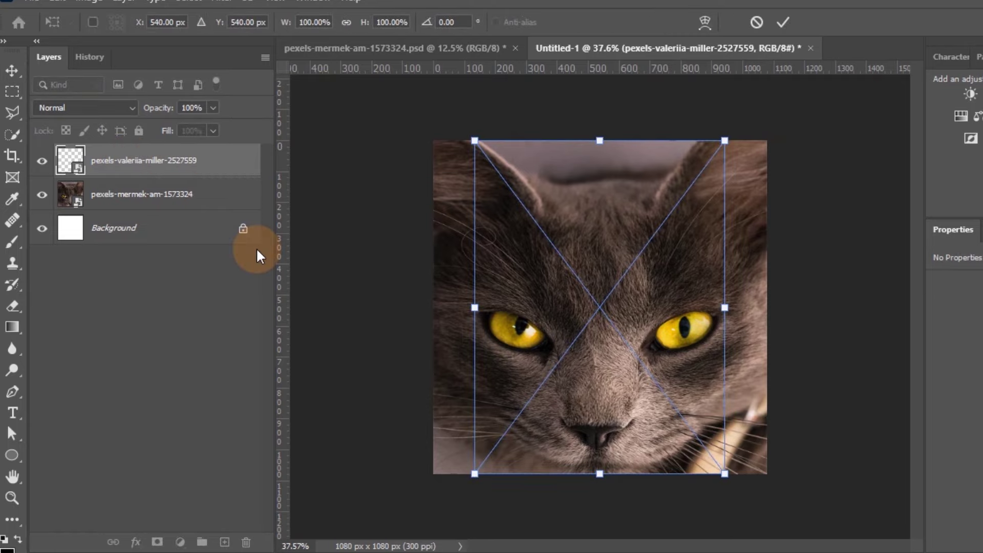
{"action": "key", "text": "Return"}
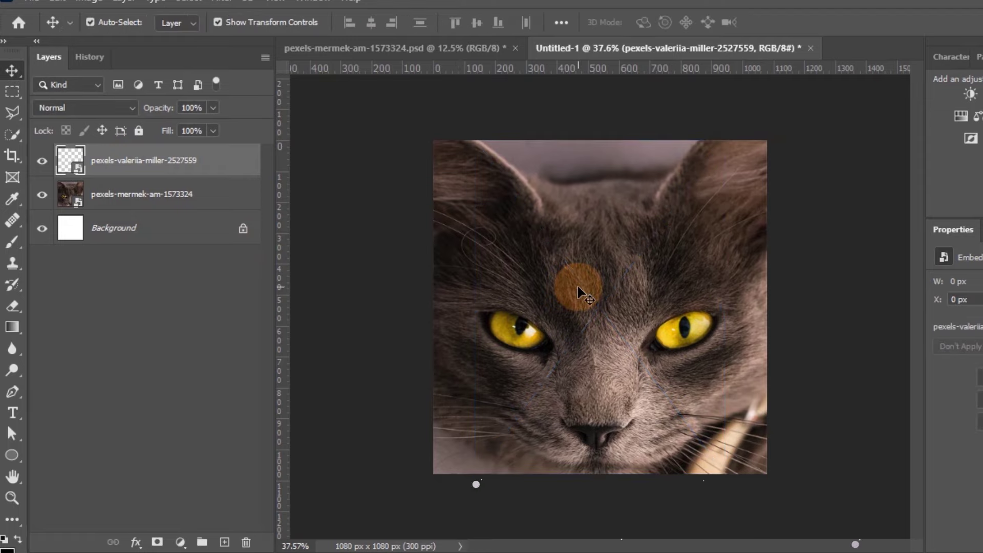
{"action": "key", "text": "ctrl+z"}
{"action": "left_click", "coordinate": [576, 289], "text": "ctrl"}
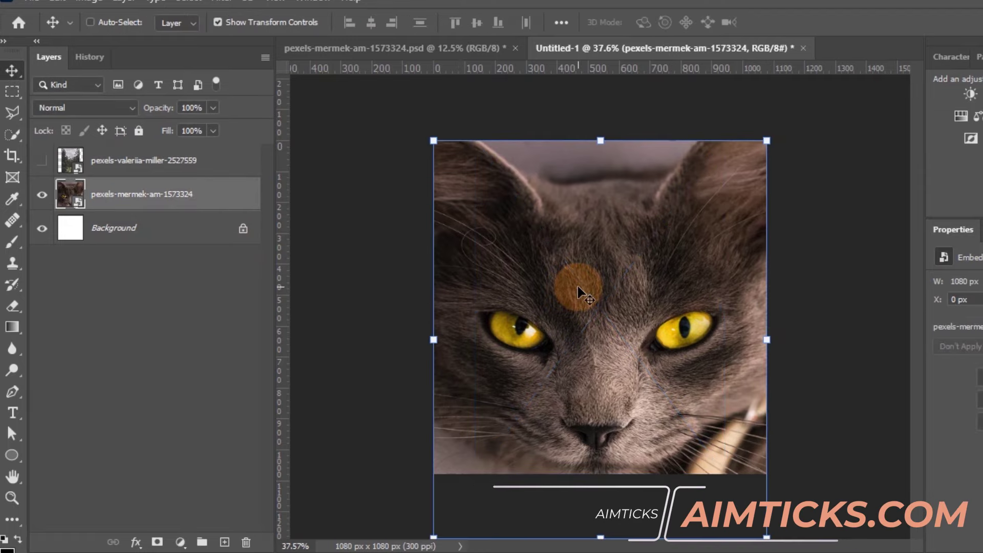
{"action": "left_click", "coordinate": [135, 161]}
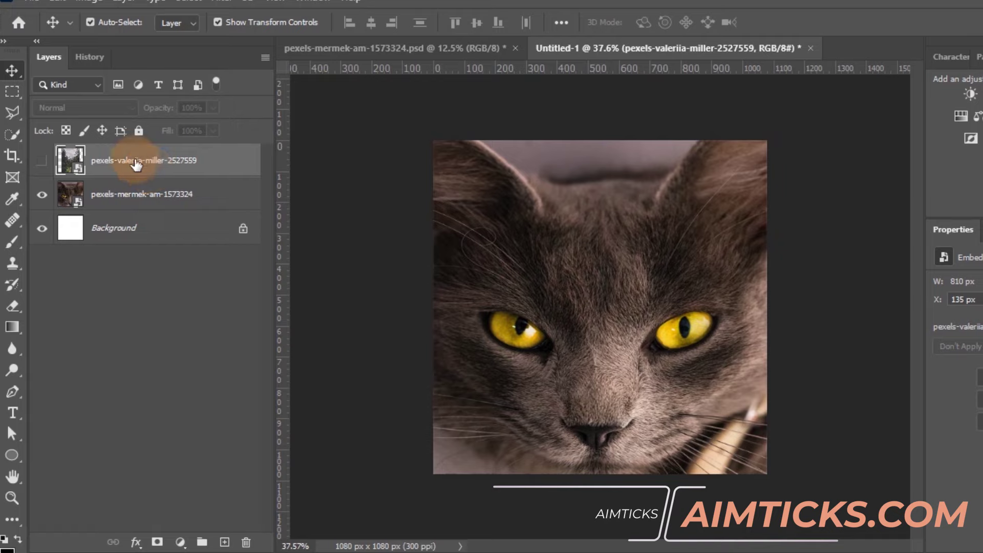
- Make the forest layer visible again with its blend mode set to Lighten
{"action": "left_click", "coordinate": [42, 160]}
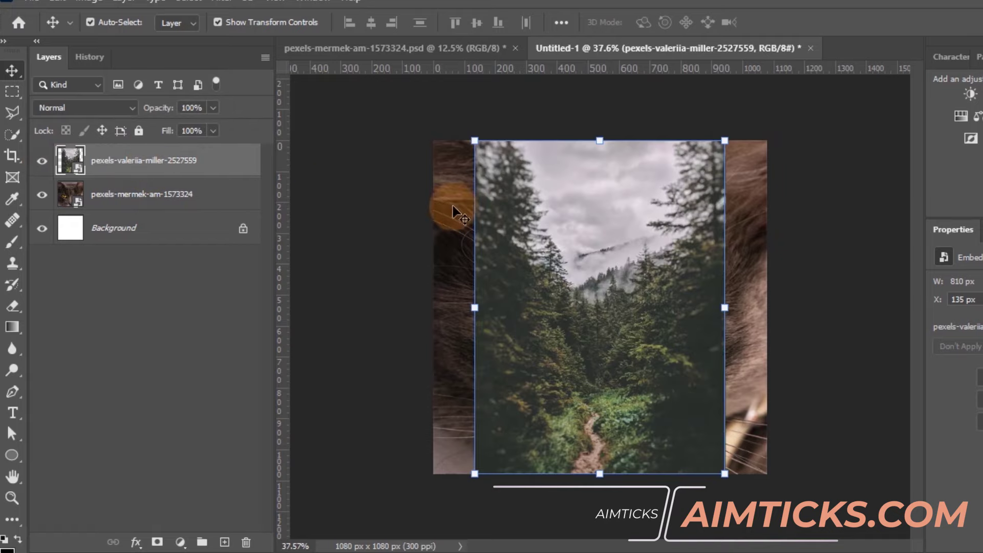
{"action": "left_click_drag", "start_coordinate": [585, 326], "coordinate": [583, 325]}
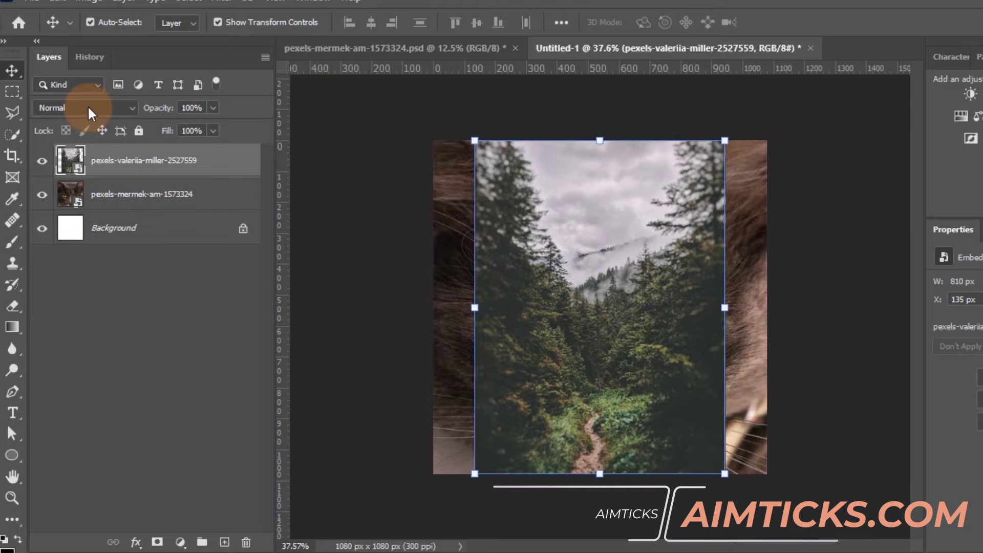
{"action": "left_click", "coordinate": [94, 108]}
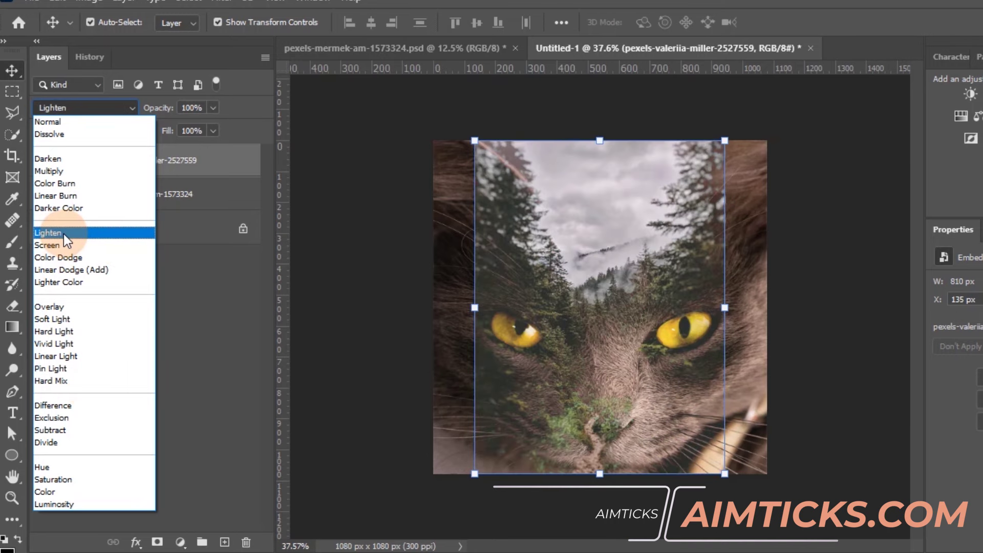
{"action": "left_click", "coordinate": [63, 235]}
- Move the forest photo up and resize it to 1080 × 960 px, ending above the nose
{"action": "left_click_drag", "start_coordinate": [576, 338], "coordinate": [595, 324]}
{"action": "left_click_drag", "start_coordinate": [476, 296], "coordinate": [433, 295]}
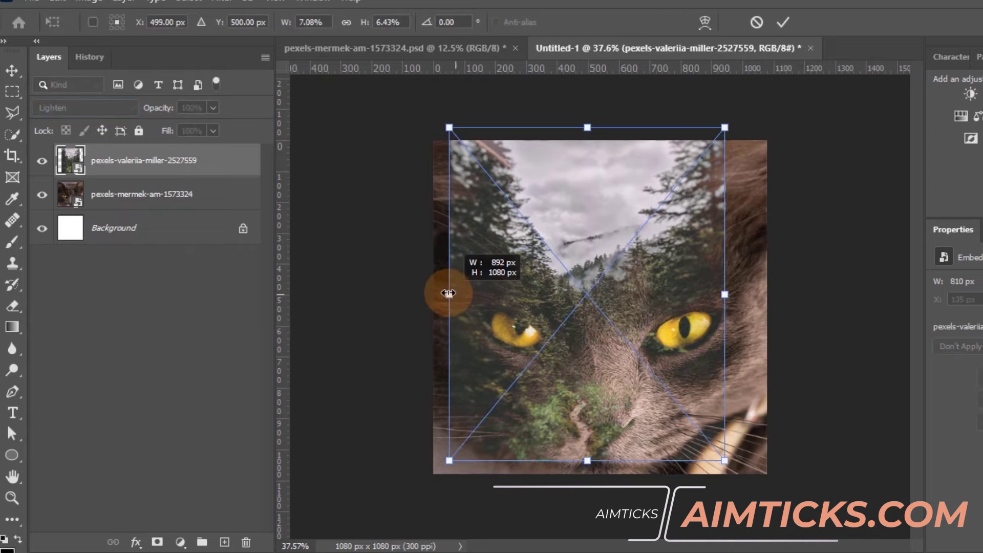
{"action": "left_click_drag", "start_coordinate": [725, 297], "coordinate": [767, 295]}
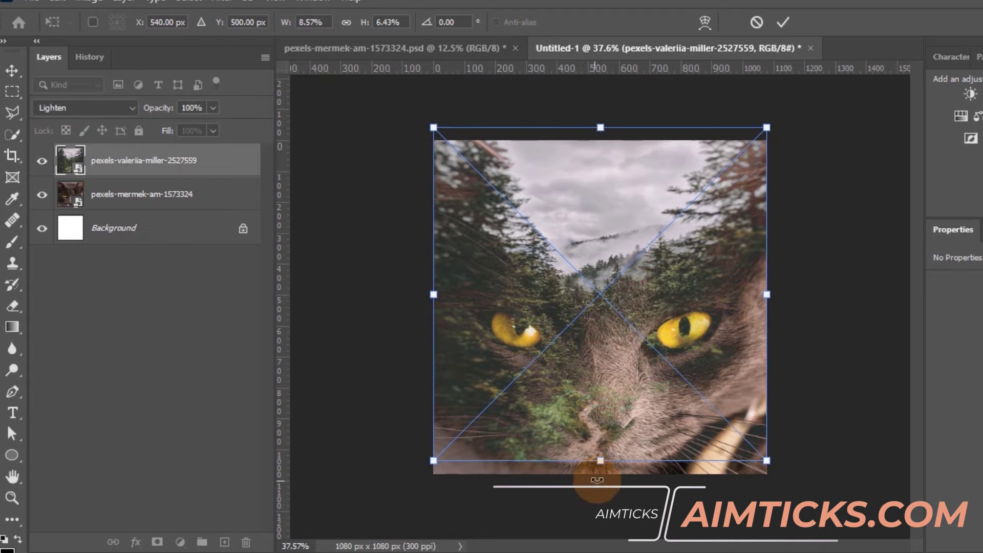
{"action": "mouse_move", "coordinate": [602, 463]}
{"action": "left_mouse_down"}
{"action": "mouse_move", "coordinate": [597, 412]}
{"action": "mouse_move", "coordinate": [602, 425]}
{"action": "left_mouse_up"}
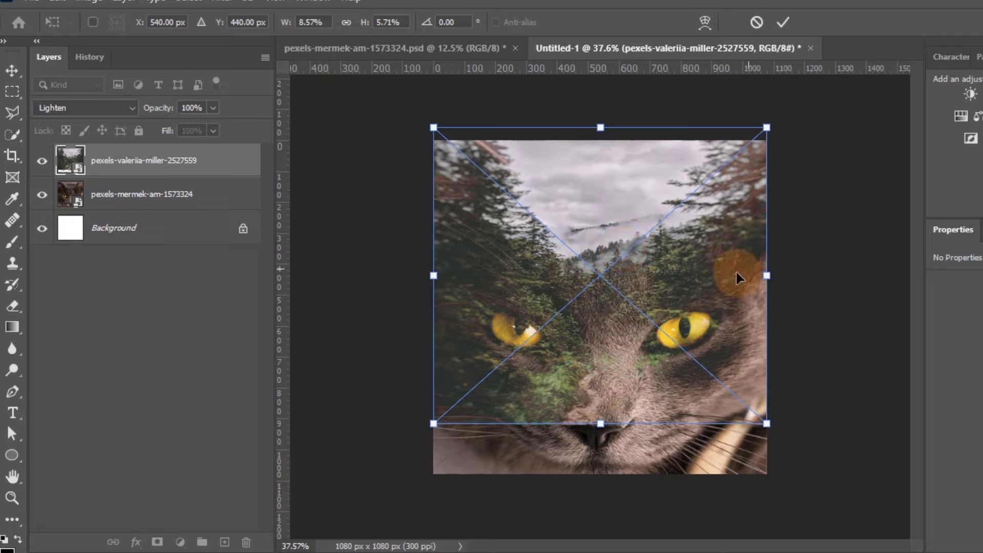
{"action": "key", "text": "Return"}
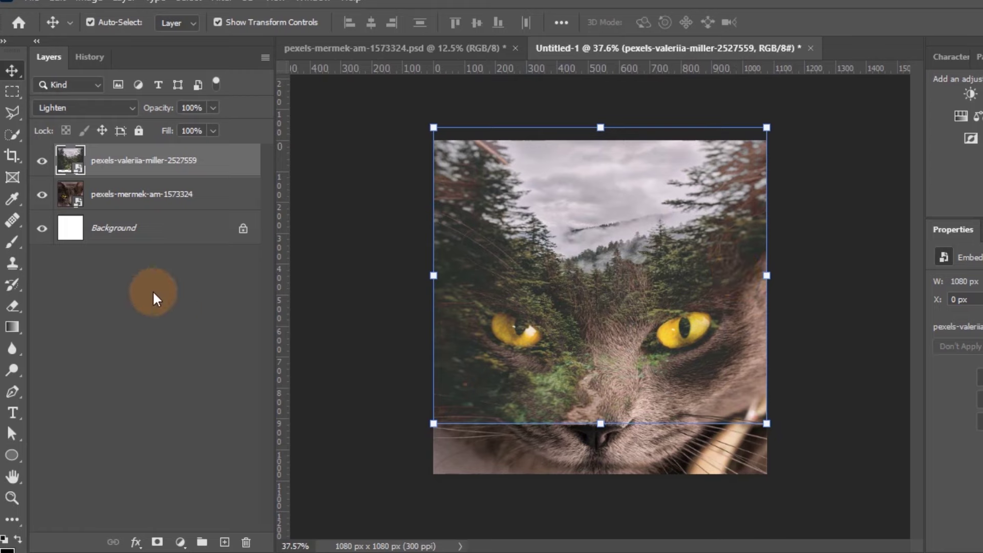
- Convert the forest layer to a smart object and zoom in on the cat's eyes
{"action": "right_click", "coordinate": [160, 169]}
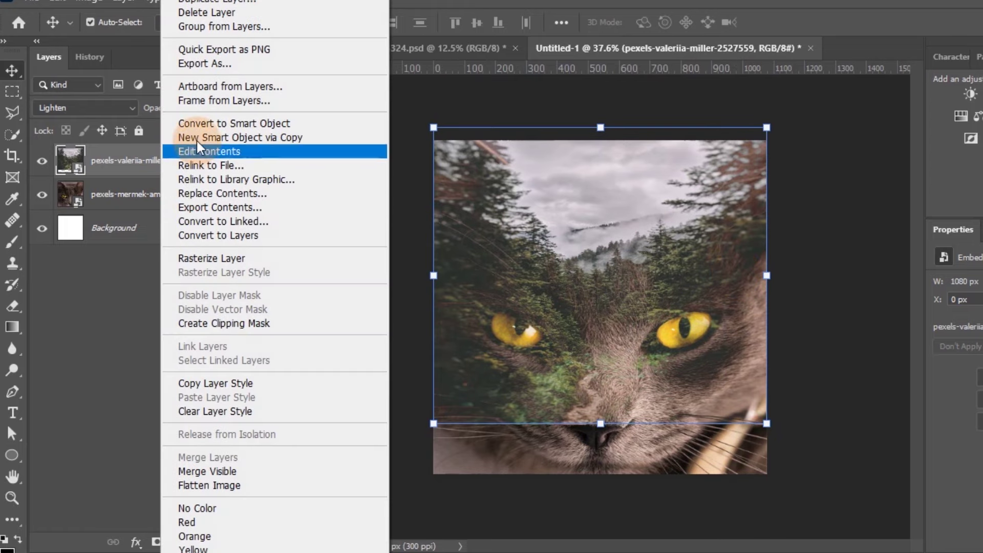
{"action": "left_click", "coordinate": [270, 123]}
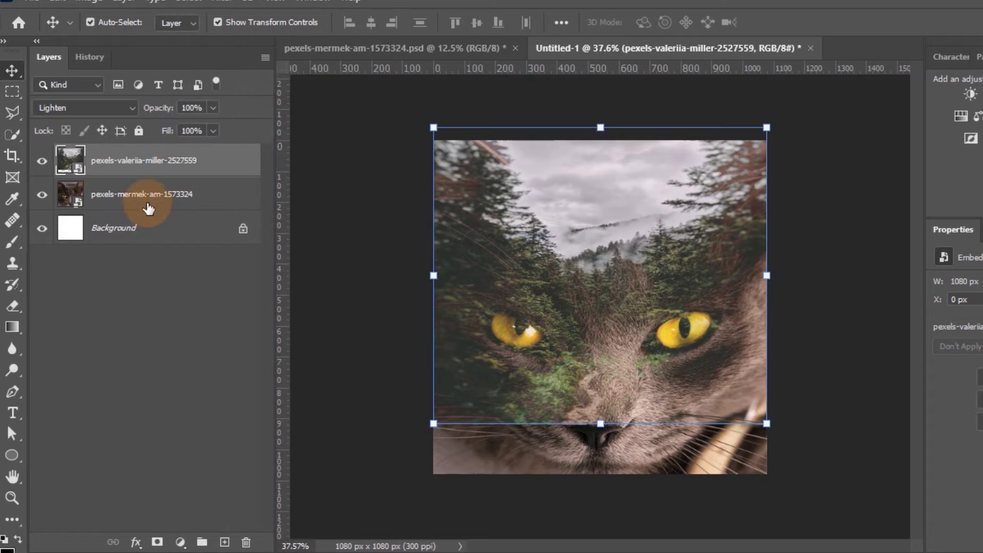
{"action": "left_click", "coordinate": [169, 196]}
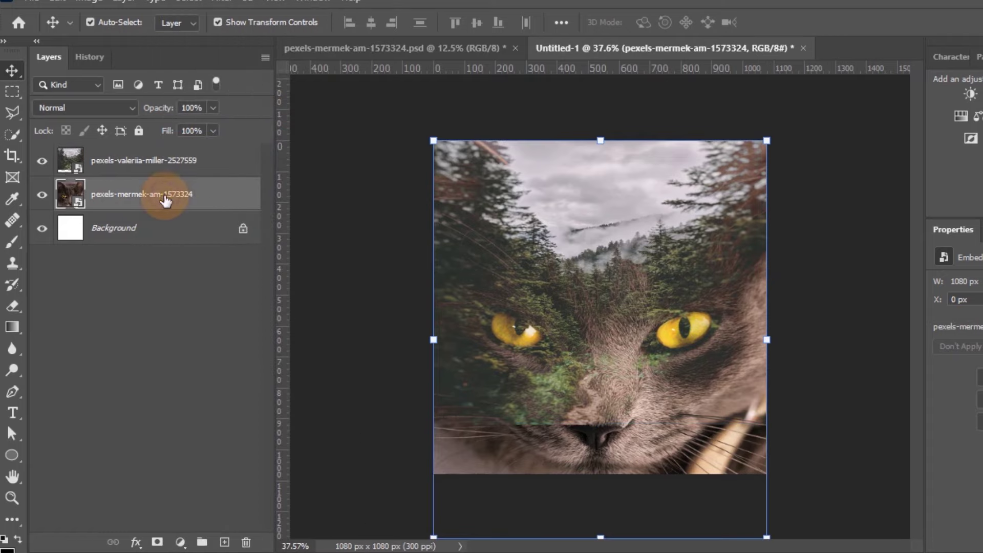
{"action": "scroll", "coordinate": [584, 342], "scroll_direction": "up", "scroll_amount": 1}
{"action": "scroll", "coordinate": [585, 342], "scroll_direction": "up", "scroll_amount": 2}
{"action": "scroll", "coordinate": [585, 342], "scroll_direction": "up", "scroll_amount": 2}
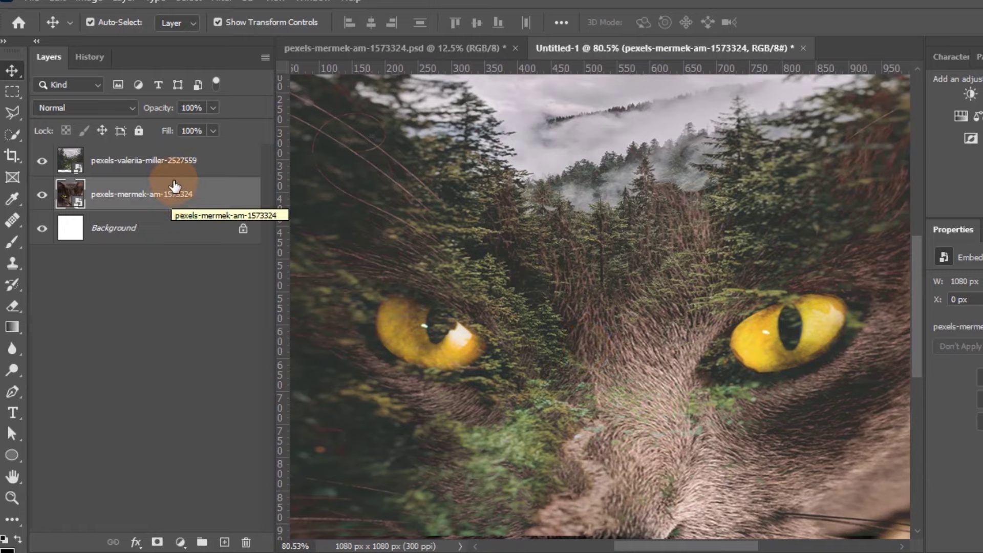
{"action": "left_click", "coordinate": [142, 167]}
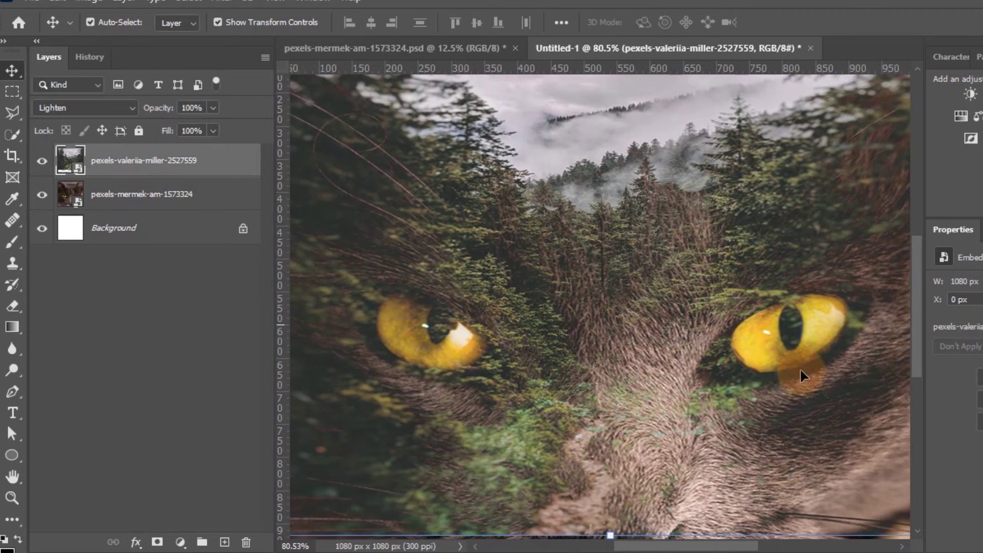
{"action": "scroll", "coordinate": [611, 346], "scroll_direction": "up", "scroll_amount": 3}
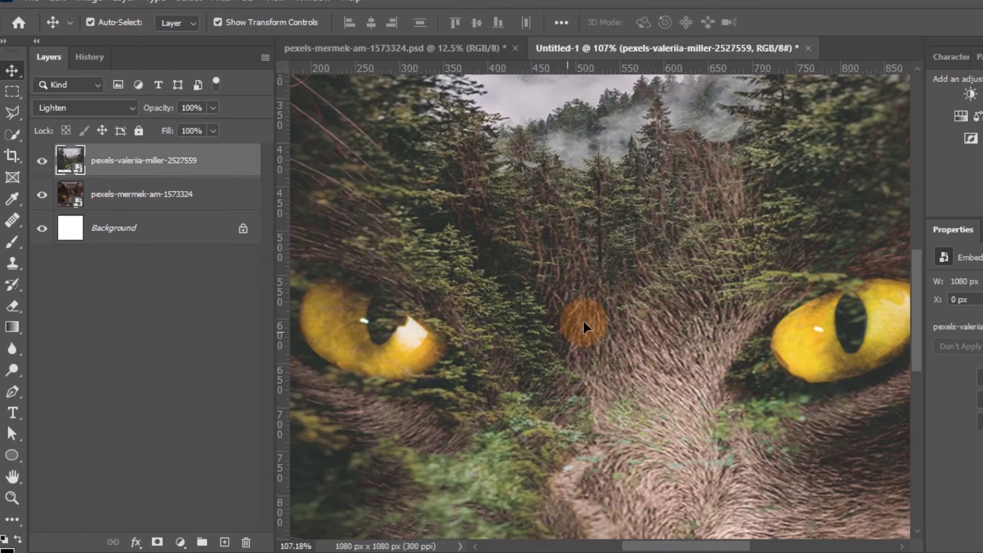
{"action": "scroll", "coordinate": [549, 296], "scroll_direction": "left", "scroll_amount": 2}
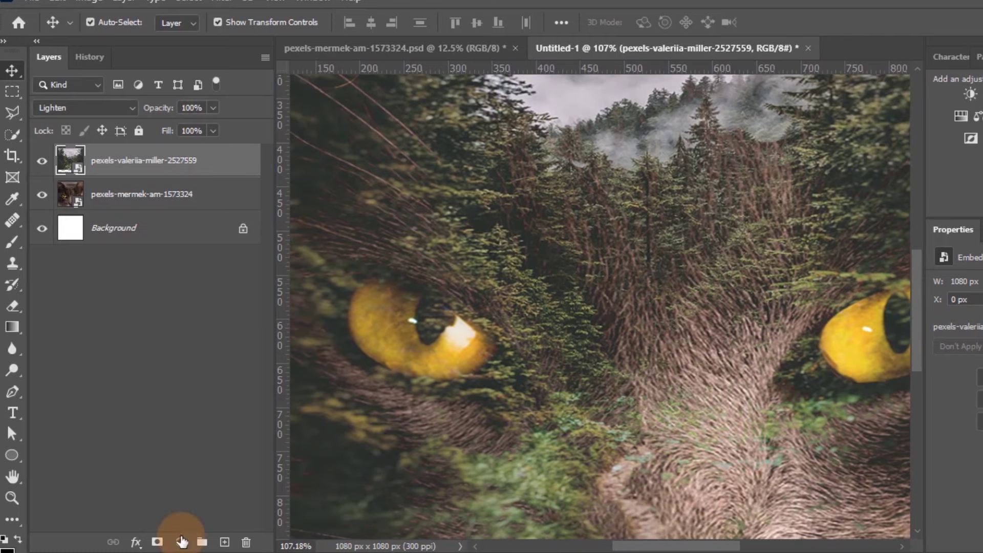
- Add a white mask to the forest layer and set the brush to 114 px, 8% hardness
{"action": "left_click", "coordinate": [157, 543]}
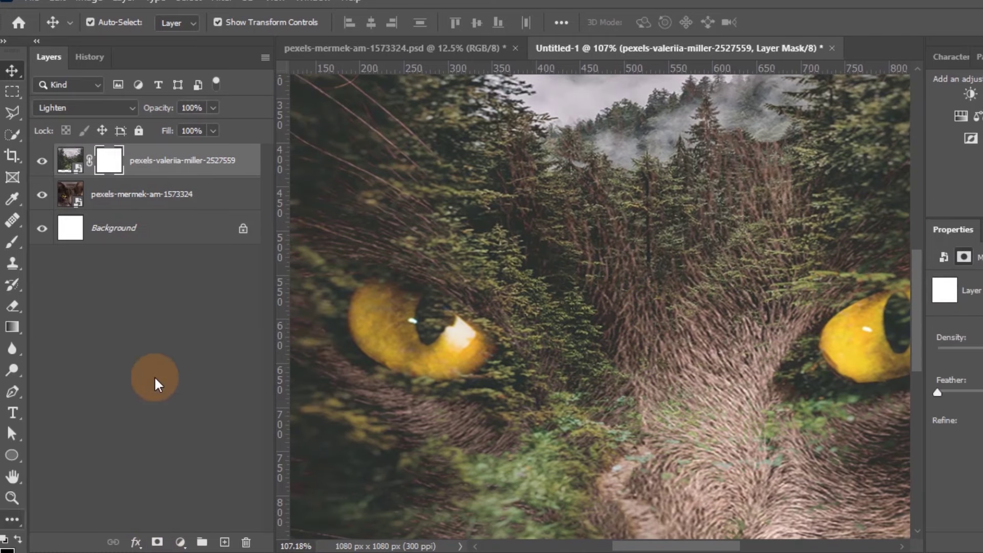
{"action": "left_click", "coordinate": [13, 245]}
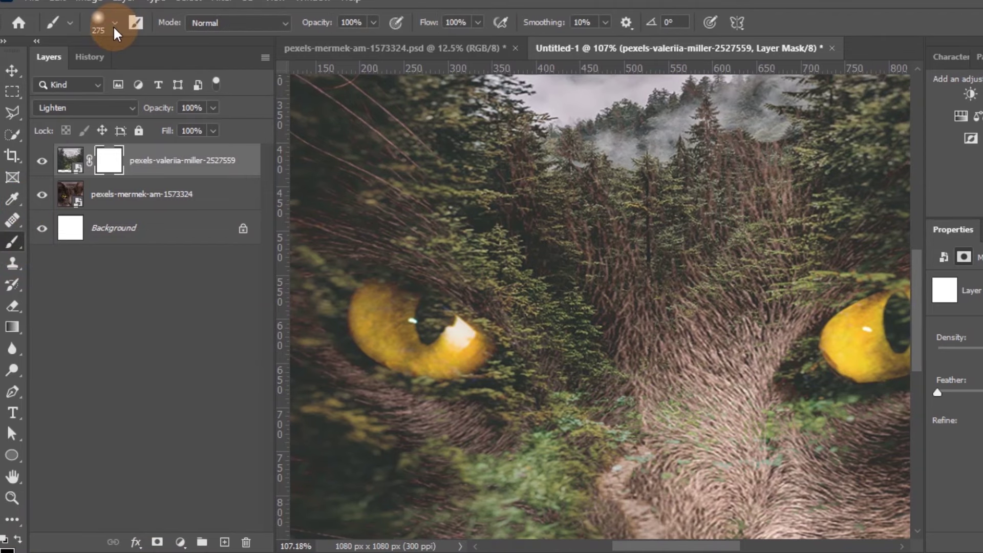
{"action": "left_click", "coordinate": [115, 24]}
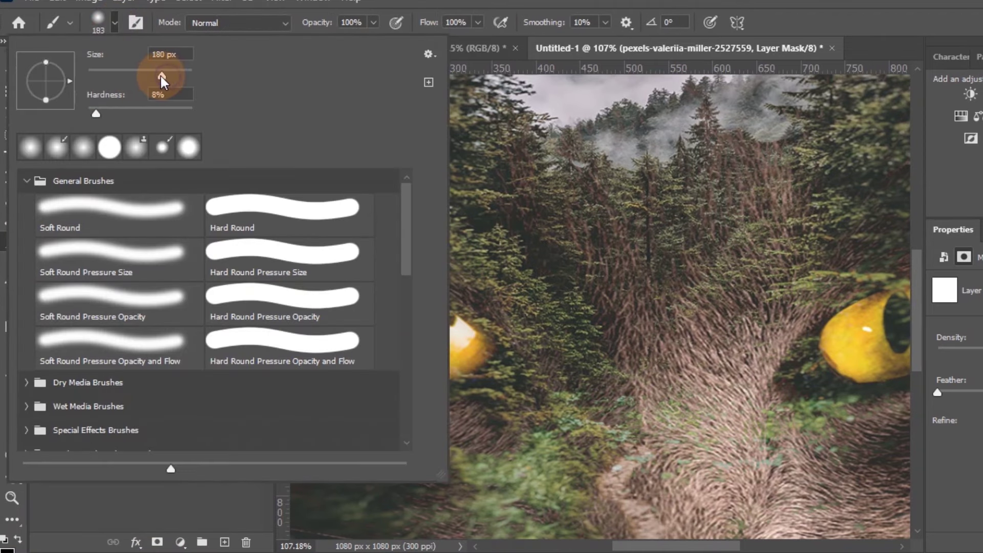
{"action": "left_click_drag", "start_coordinate": [162, 78], "coordinate": [154, 77]}
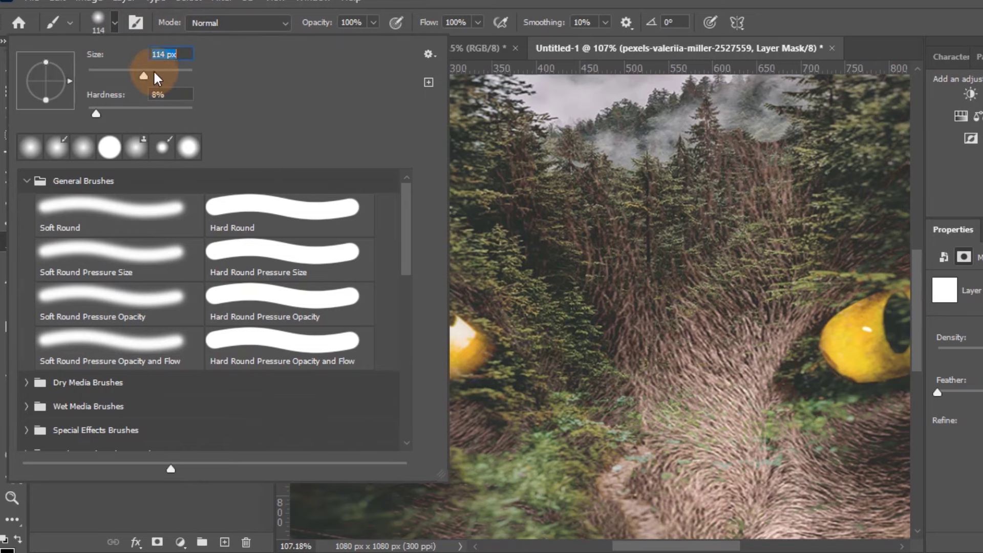
{"action": "left_click_drag", "start_coordinate": [149, 77], "coordinate": [144, 77]}
{"action": "left_click", "coordinate": [114, 26]}
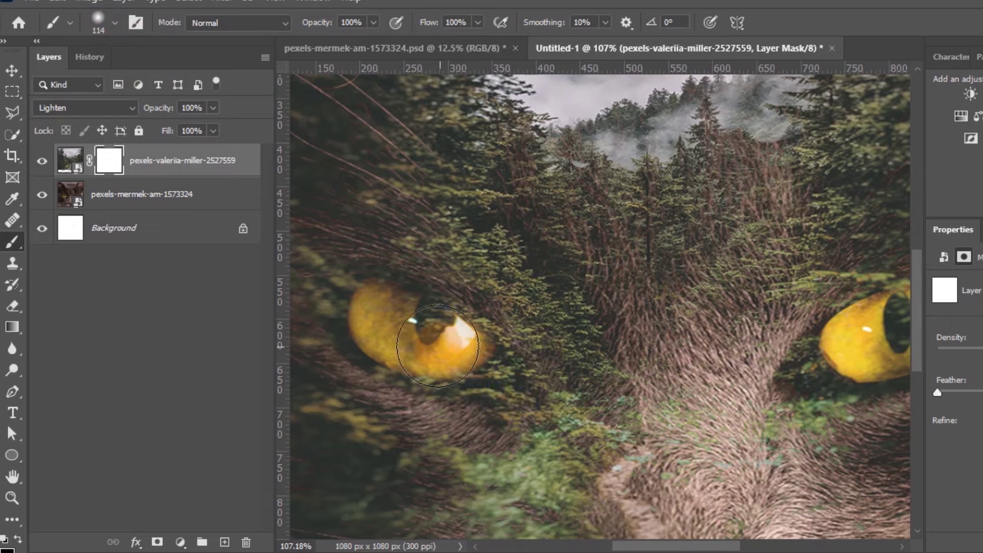
- Paint black on the forest mask over the left and right cat eyes
{"action": "mouse_move", "coordinate": [387, 321]}
{"action": "left_mouse_down"}
{"action": "mouse_move", "coordinate": [428, 323]}
{"action": "mouse_move", "coordinate": [451, 340]}
{"action": "mouse_move", "coordinate": [378, 316]}
{"action": "mouse_move", "coordinate": [441, 347]}
{"action": "left_mouse_up"}
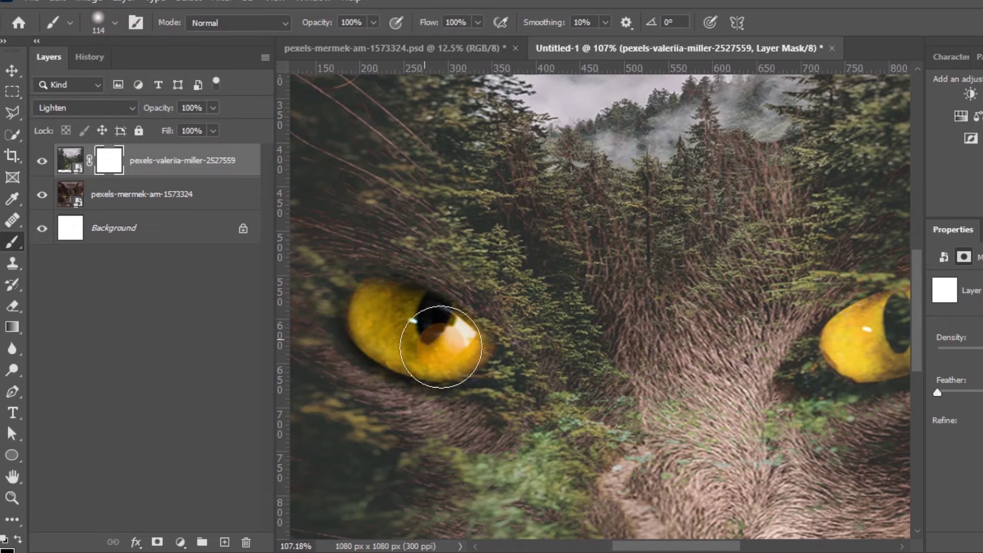
{"action": "left_click_drag", "start_coordinate": [742, 335], "coordinate": [509, 325]}
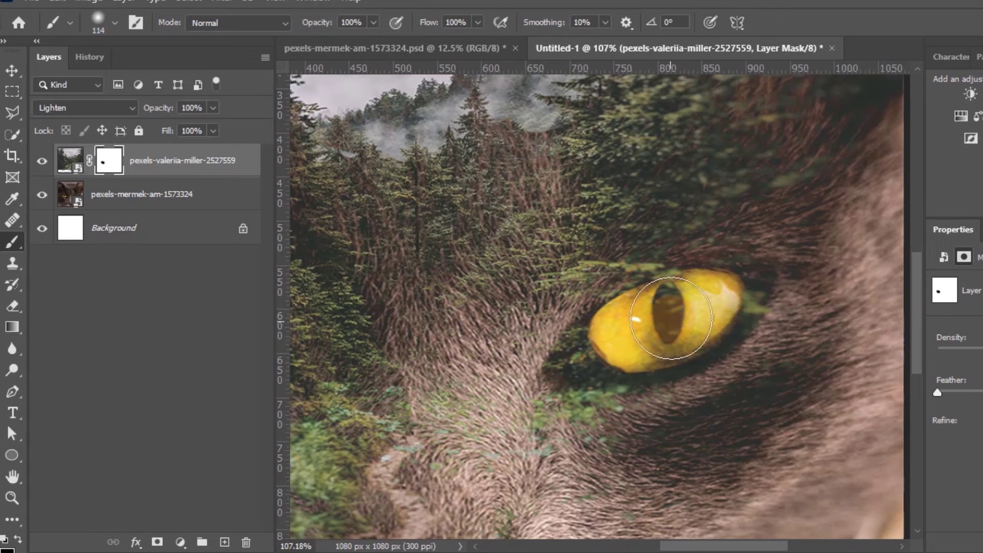
{"action": "mouse_move", "coordinate": [712, 305]}
{"action": "left_mouse_down"}
{"action": "mouse_move", "coordinate": [582, 351]}
{"action": "mouse_move", "coordinate": [589, 358]}
{"action": "mouse_move", "coordinate": [635, 338]}
{"action": "mouse_move", "coordinate": [671, 307]}
{"action": "mouse_move", "coordinate": [714, 304]}
{"action": "mouse_move", "coordinate": [654, 310]}
{"action": "mouse_move", "coordinate": [622, 333]}
{"action": "mouse_move", "coordinate": [708, 306]}
{"action": "left_mouse_up"}
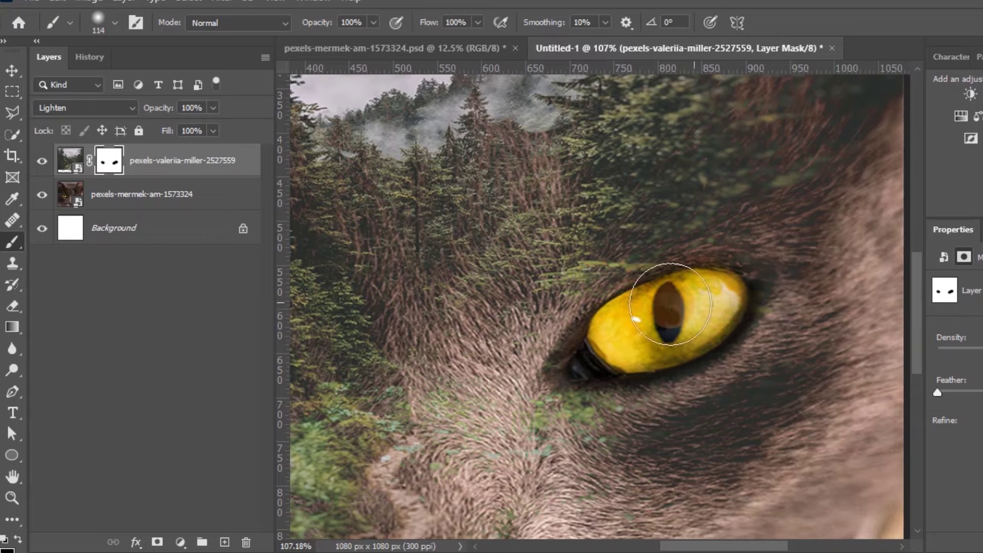
{"action": "scroll", "coordinate": [655, 313], "scroll_direction": "down", "scroll_amount": 1}
- Mask out forest texture beside the right eye, undoing a bad stroke below it
{"action": "scroll", "coordinate": [635, 349], "scroll_direction": "down", "scroll_amount": 2}
{"action": "scroll", "coordinate": [619, 382], "scroll_direction": "down", "scroll_amount": 1}
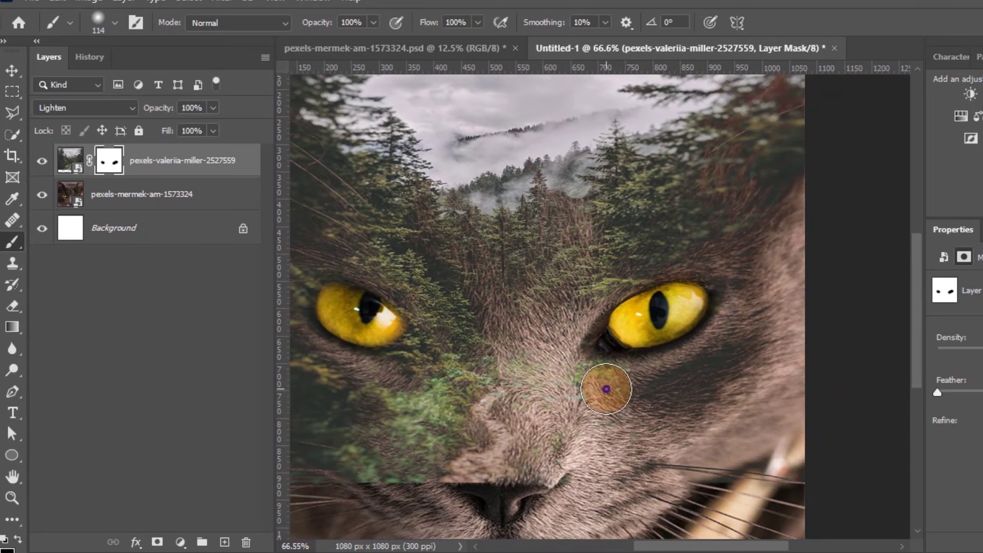
{"action": "mouse_move", "coordinate": [607, 390]}
{"action": "left_mouse_down"}
{"action": "mouse_move", "coordinate": [577, 377]}
{"action": "mouse_move", "coordinate": [711, 357]}
{"action": "left_mouse_up"}
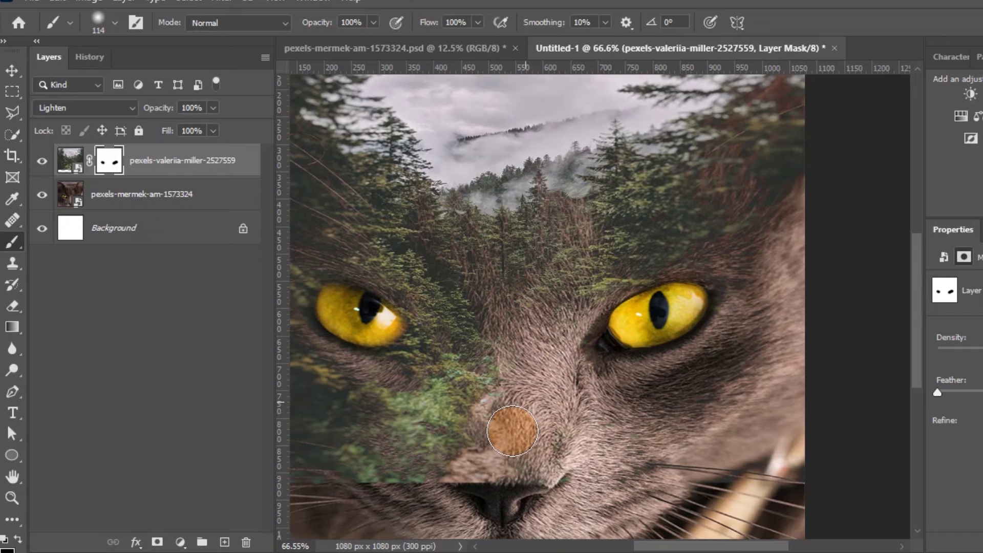
{"action": "key", "text": "ctrl+z"}
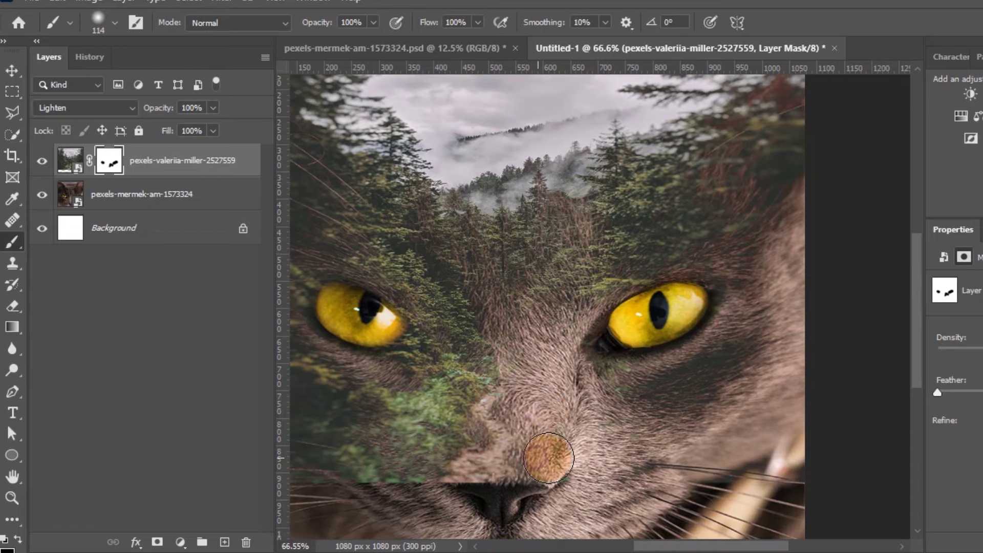
{"action": "left_click", "coordinate": [722, 339]}
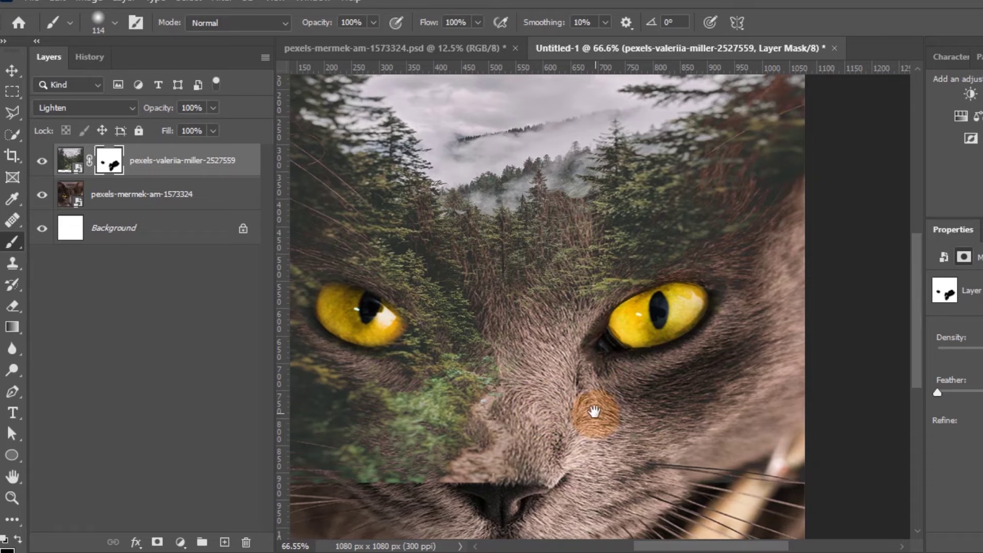
{"action": "scroll", "coordinate": [583, 449], "scroll_direction": "down", "scroll_amount": 1}
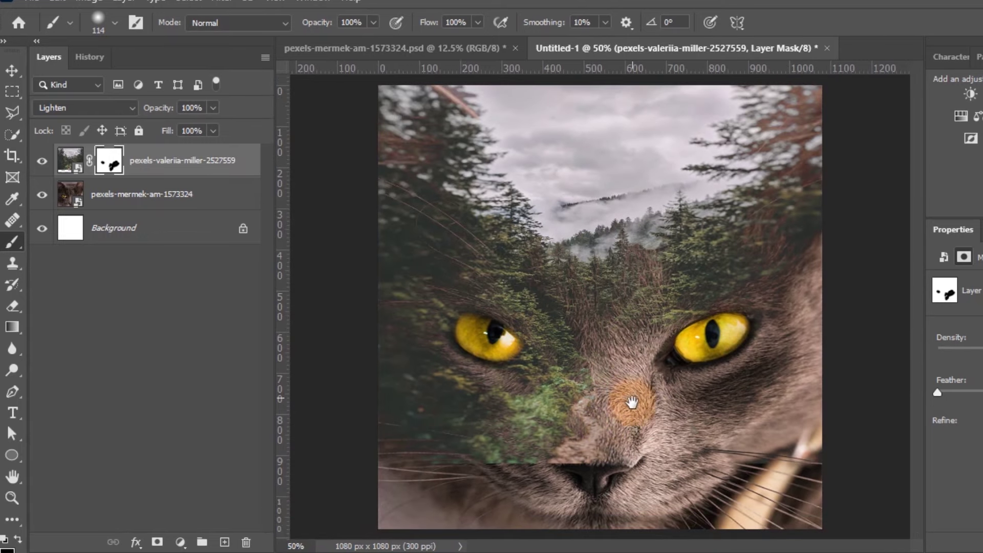
{"action": "scroll", "coordinate": [616, 392], "scroll_direction": "up", "scroll_amount": 2}
{"action": "scroll", "coordinate": [604, 450], "scroll_direction": "down", "scroll_amount": 1}
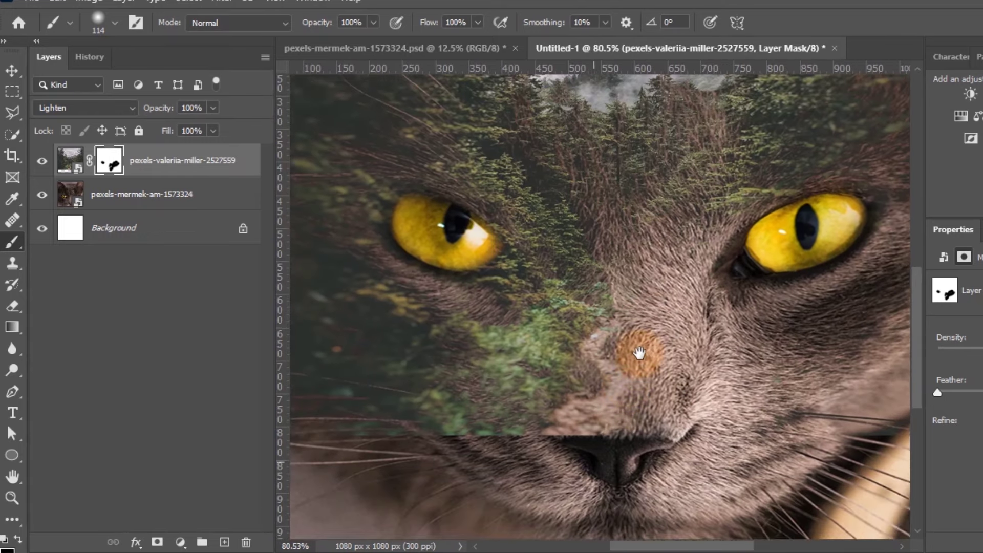
{"action": "scroll", "coordinate": [637, 347], "scroll_direction": "down", "scroll_amount": 1}
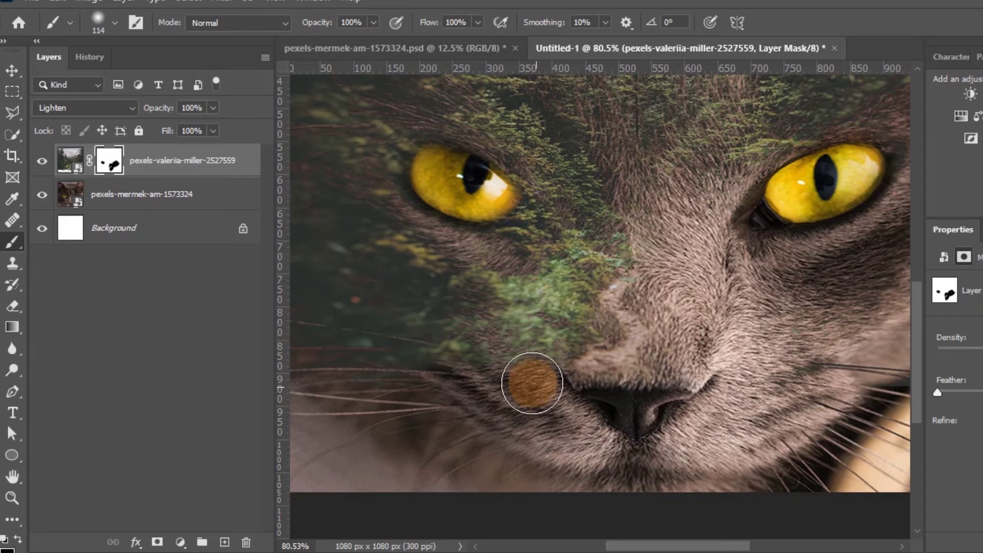
- Mask the green moss off the muzzle and reveal the left eye fully
{"action": "mouse_move", "coordinate": [530, 364]}
{"action": "left_mouse_down"}
{"action": "mouse_move", "coordinate": [492, 391]}
{"action": "mouse_move", "coordinate": [438, 403]}
{"action": "mouse_move", "coordinate": [798, 408]}
{"action": "mouse_move", "coordinate": [680, 259]}
{"action": "mouse_move", "coordinate": [698, 424]}
{"action": "left_mouse_up"}
{"action": "mouse_move", "coordinate": [671, 279]}
{"action": "left_mouse_down"}
{"action": "mouse_move", "coordinate": [680, 330]}
{"action": "mouse_move", "coordinate": [724, 421]}
{"action": "mouse_move", "coordinate": [707, 391]}
{"action": "left_mouse_up"}
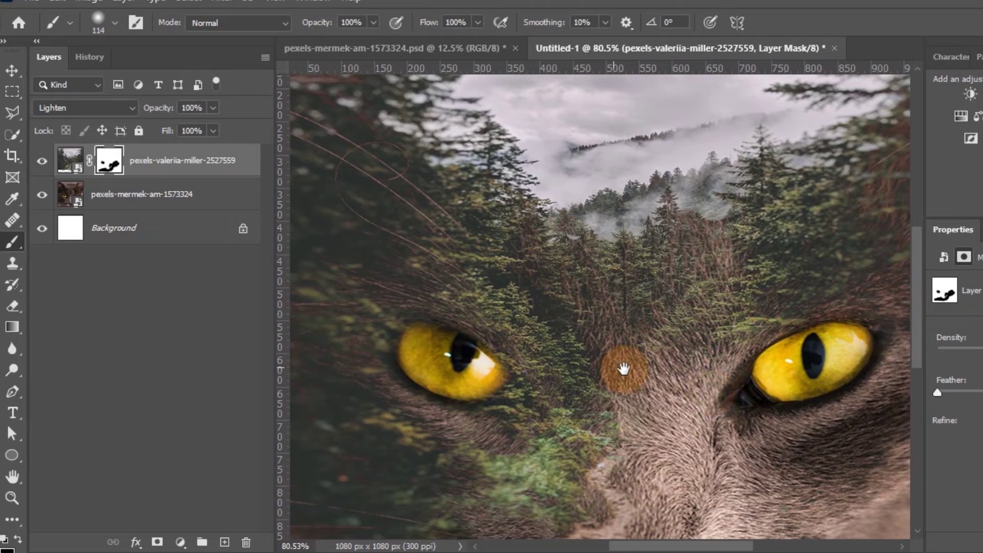
{"action": "left_click_drag", "start_coordinate": [403, 342], "coordinate": [472, 384]}
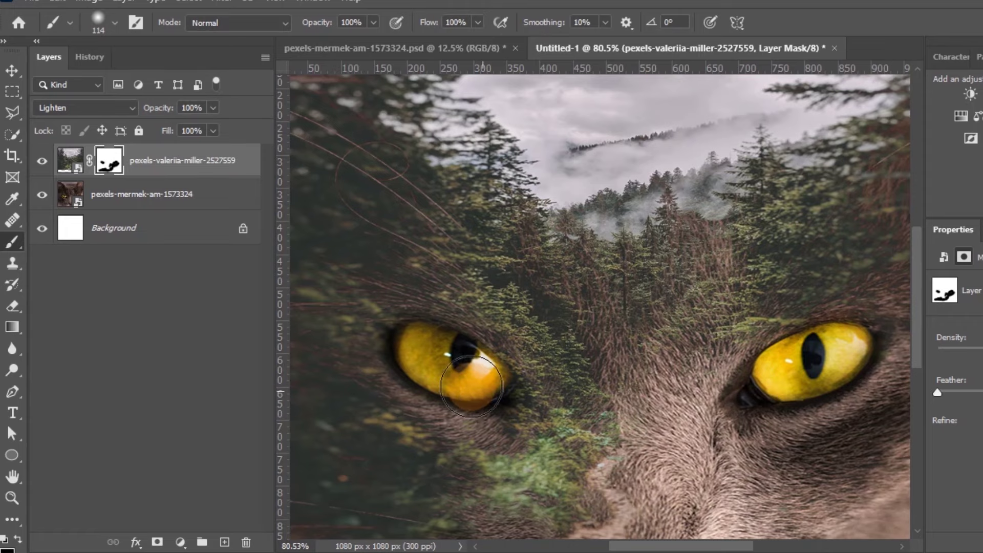
{"action": "key", "text": "ctrl+minus"}
{"action": "key", "text": "ctrl+minus"}
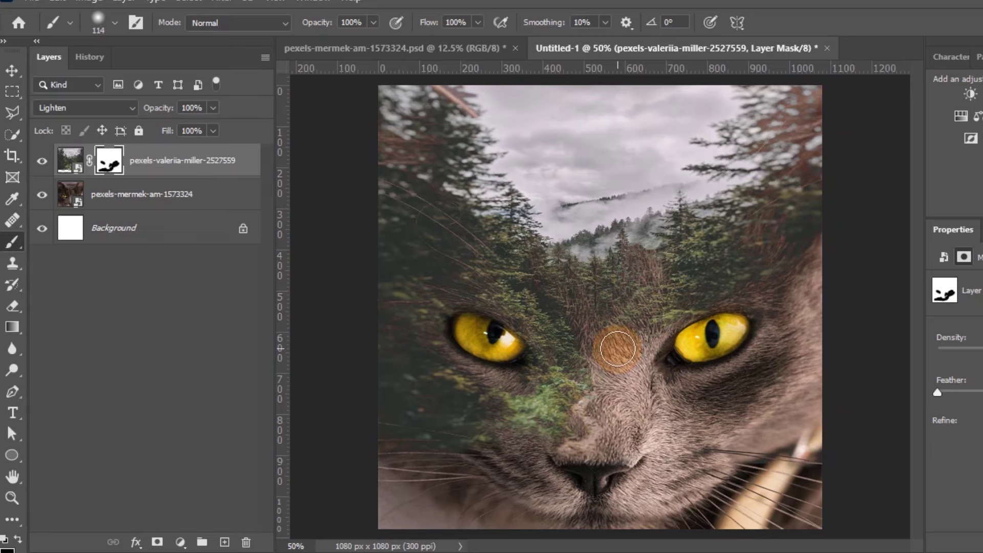
{"action": "scroll", "coordinate": [618, 349], "scroll_direction": "down", "scroll_amount": 2}
{"action": "scroll", "coordinate": [618, 349], "scroll_direction": "up", "scroll_amount": 2}
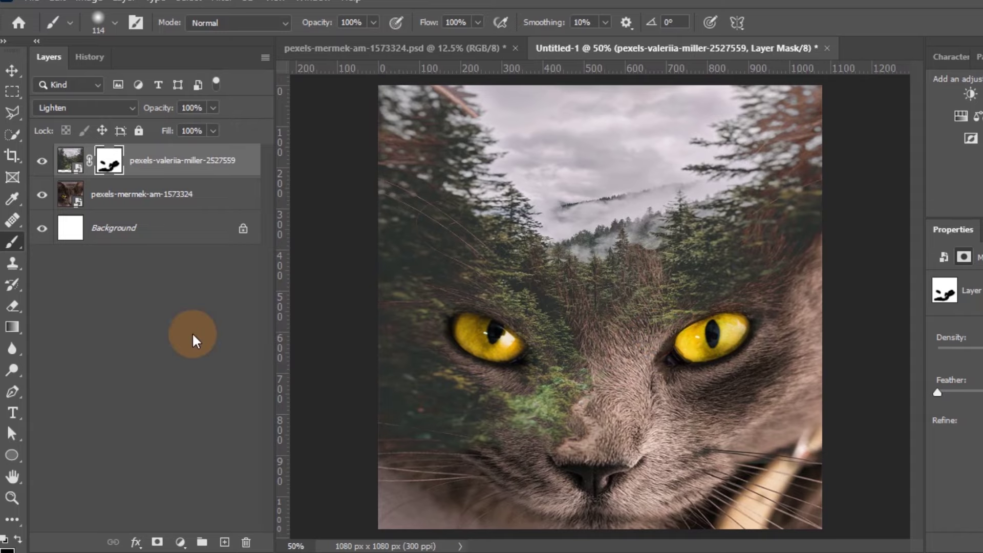
- Add Selective Color 1 on top with Reds at Cyan -1, Magenta +3, Yellow +2
{"action": "left_click", "coordinate": [178, 338]}
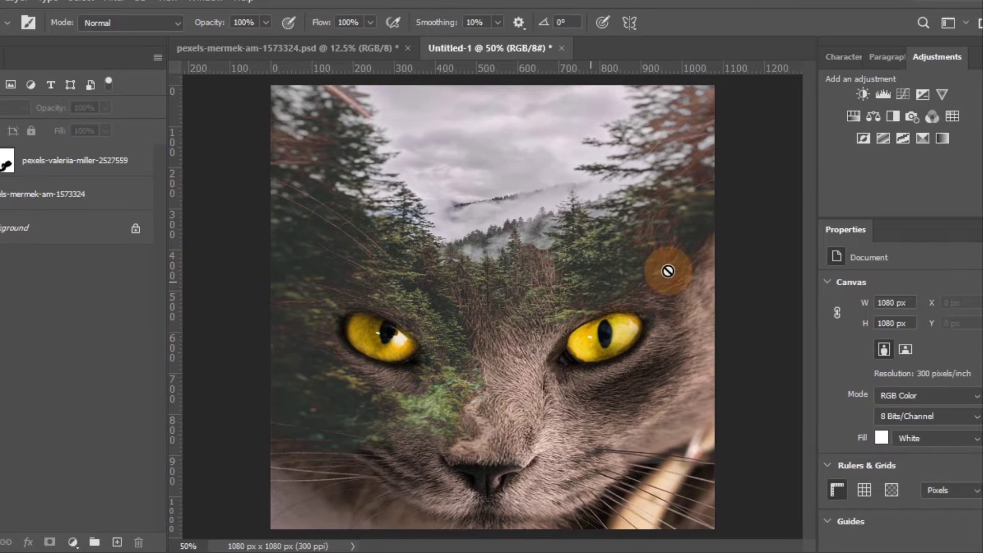
{"action": "left_click", "coordinate": [927, 137]}
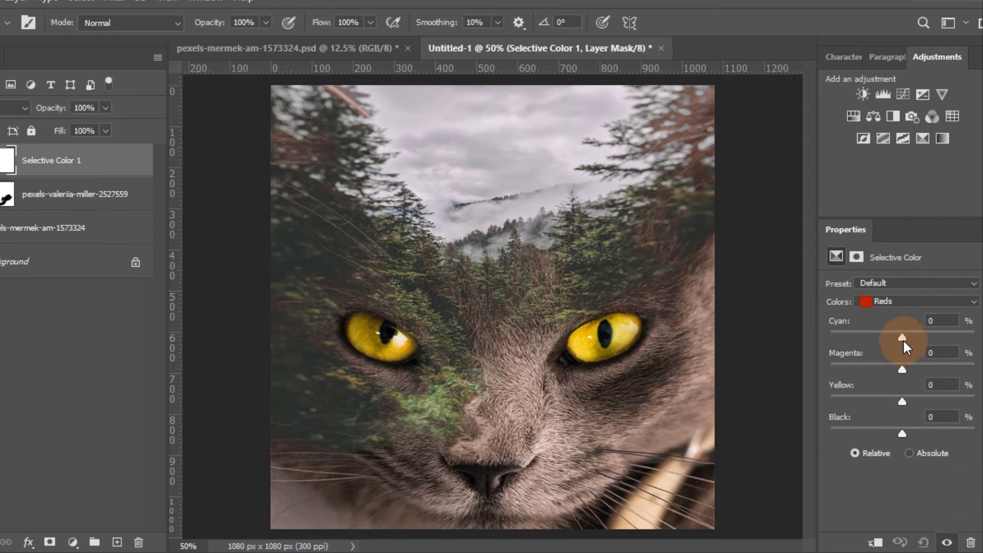
{"action": "mouse_move", "coordinate": [902, 337]}
{"action": "left_mouse_down"}
{"action": "mouse_move", "coordinate": [872, 343]}
{"action": "mouse_move", "coordinate": [910, 343]}
{"action": "mouse_move", "coordinate": [905, 374]}
{"action": "mouse_move", "coordinate": [886, 378]}
{"action": "mouse_move", "coordinate": [903, 373]}
{"action": "mouse_move", "coordinate": [893, 403]}
{"action": "mouse_move", "coordinate": [856, 401]}
{"action": "mouse_move", "coordinate": [948, 401]}
{"action": "mouse_move", "coordinate": [852, 401]}
{"action": "mouse_move", "coordinate": [950, 402]}
{"action": "mouse_move", "coordinate": [907, 407]}
{"action": "left_mouse_up"}
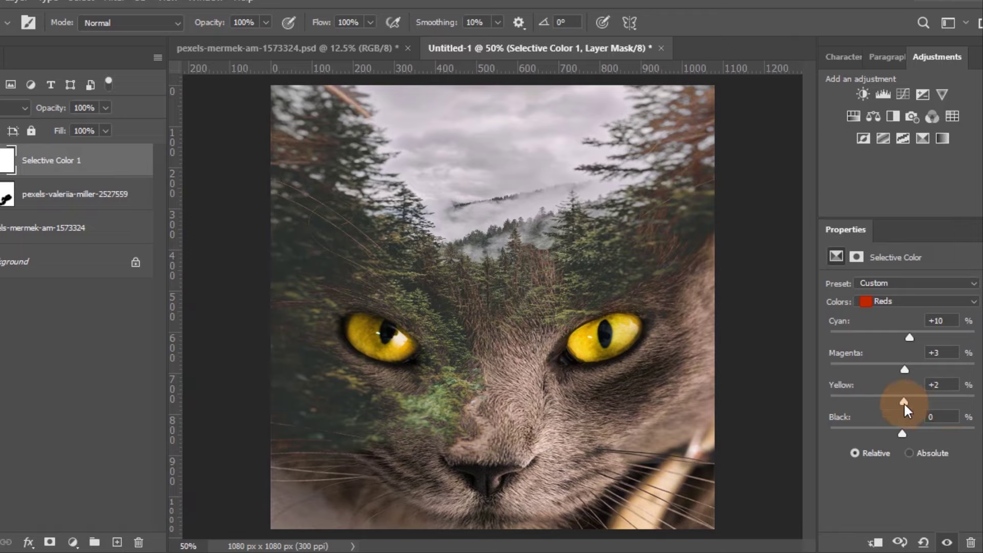
{"action": "left_click_drag", "start_coordinate": [909, 337], "coordinate": [902, 337]}
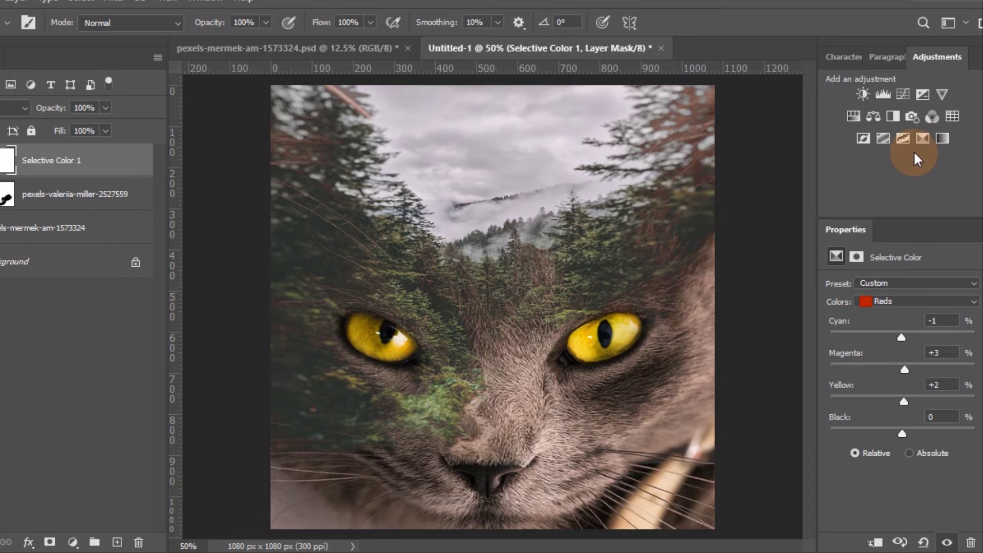
- Add Photo Filter 1 using Warming Filter (85) at 78% density
{"action": "left_click", "coordinate": [912, 117]}
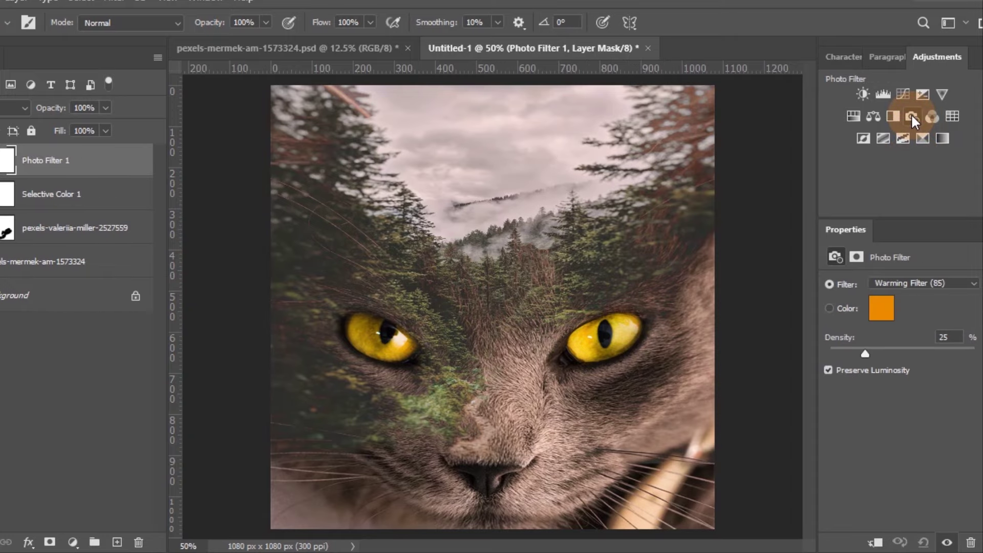
{"action": "left_click", "coordinate": [894, 303]}
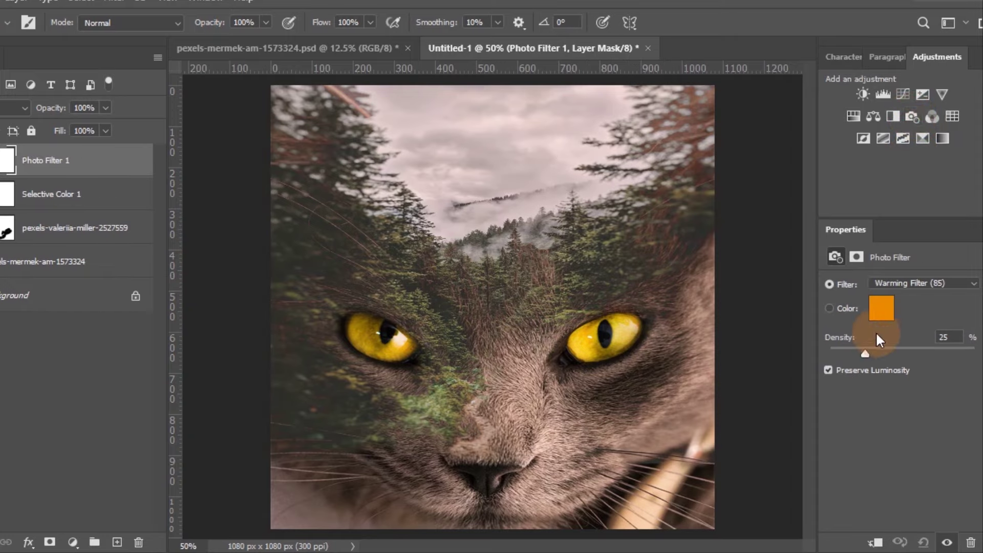
{"action": "left_click_drag", "start_coordinate": [872, 363], "coordinate": [911, 353]}
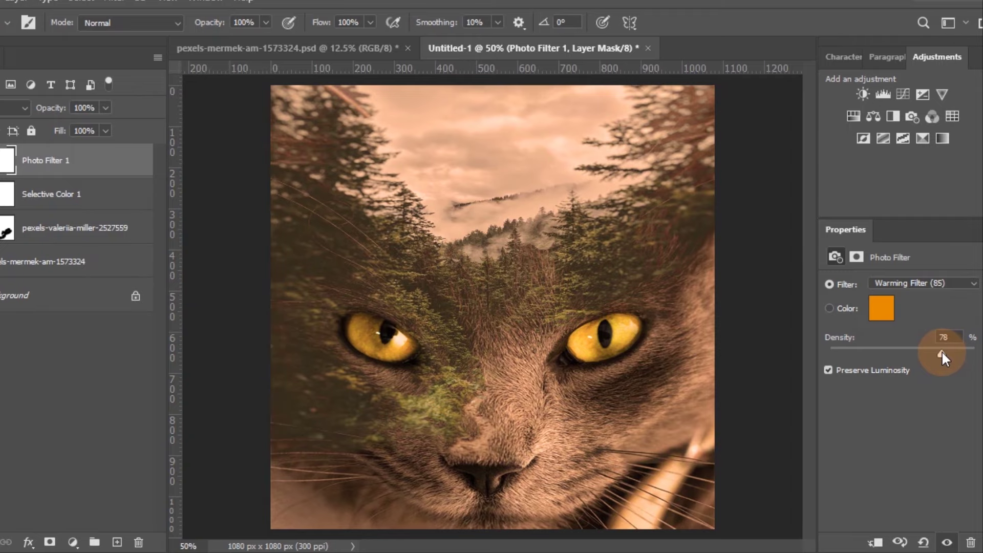
{"action": "scroll", "coordinate": [612, 387], "scroll_direction": "down", "scroll_amount": 1}
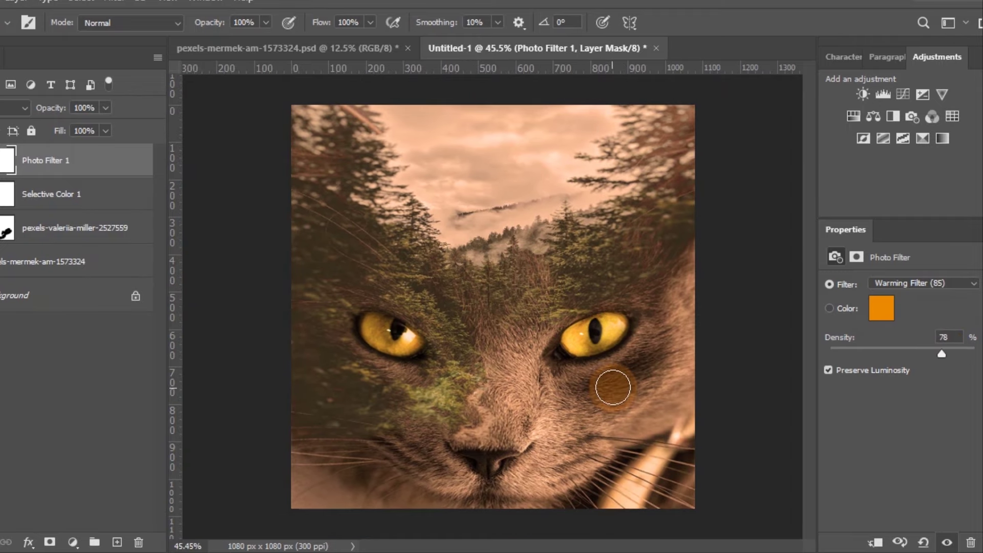
{"action": "scroll", "coordinate": [614, 388], "scroll_direction": "down", "scroll_amount": 1}
{"action": "scroll", "coordinate": [614, 388], "scroll_direction": "up", "scroll_amount": 1}
{"action": "scroll", "coordinate": [615, 388], "scroll_direction": "up", "scroll_amount": 1}
{"action": "scroll", "coordinate": [614, 388], "scroll_direction": "up", "scroll_amount": 1}
{"action": "scroll", "coordinate": [614, 388], "scroll_direction": "down", "scroll_amount": 1}
{"action": "scroll", "coordinate": [614, 388], "scroll_direction": "up", "scroll_amount": 1}
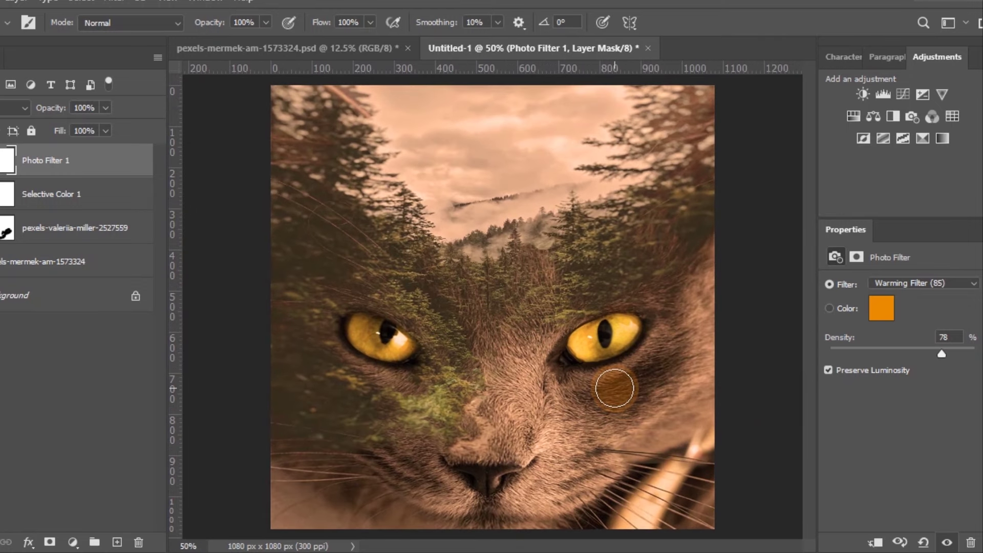
{"action": "scroll", "coordinate": [614, 387], "scroll_direction": "down", "scroll_amount": 1}
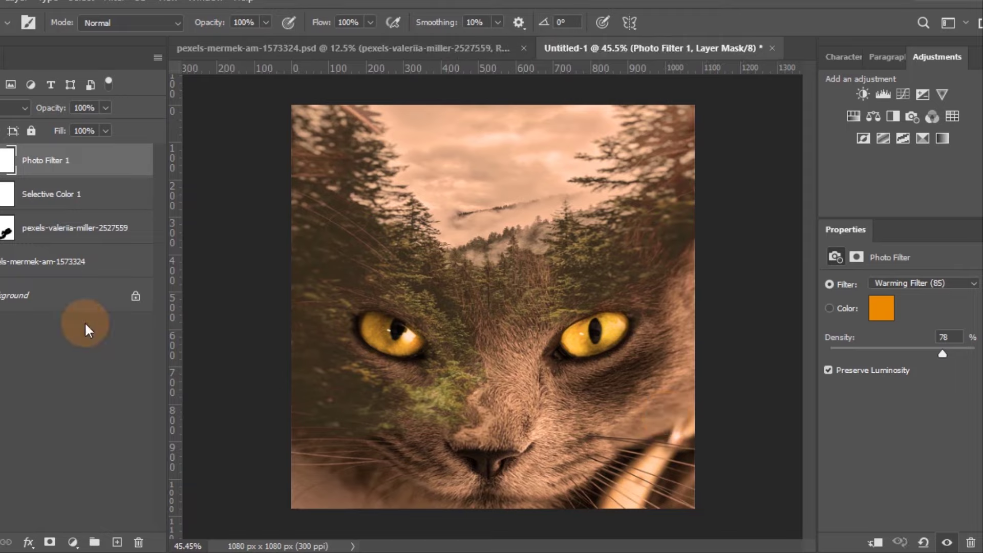
- Return to Selective Color 1 and set the Yellows range Cyan to -15
{"action": "left_click", "coordinate": [60, 204]}
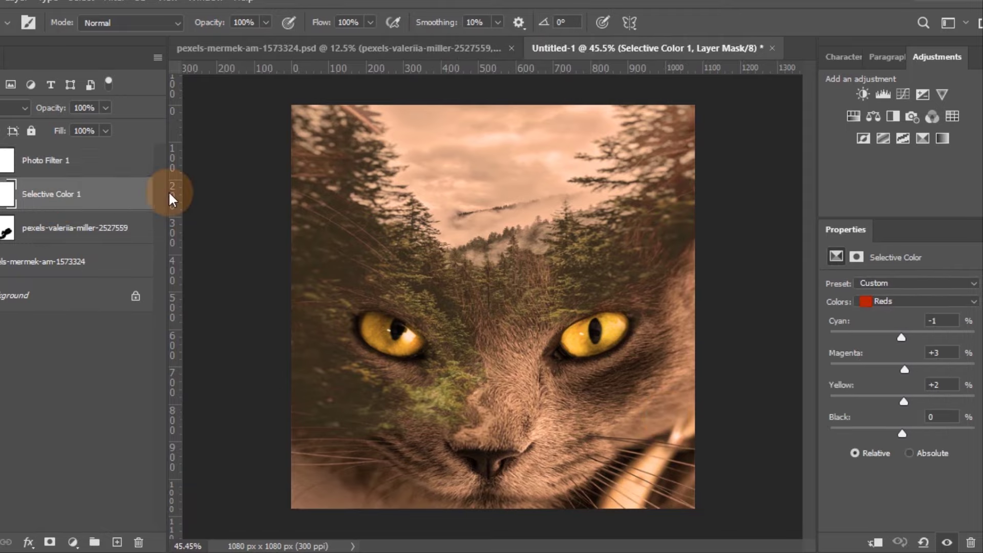
{"action": "left_click", "coordinate": [972, 303]}
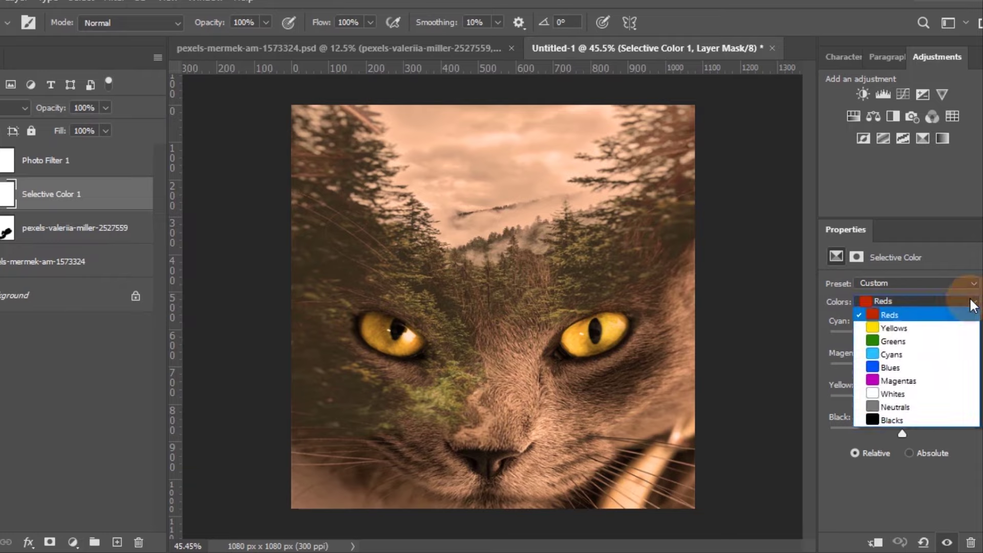
{"action": "left_click", "coordinate": [902, 327]}
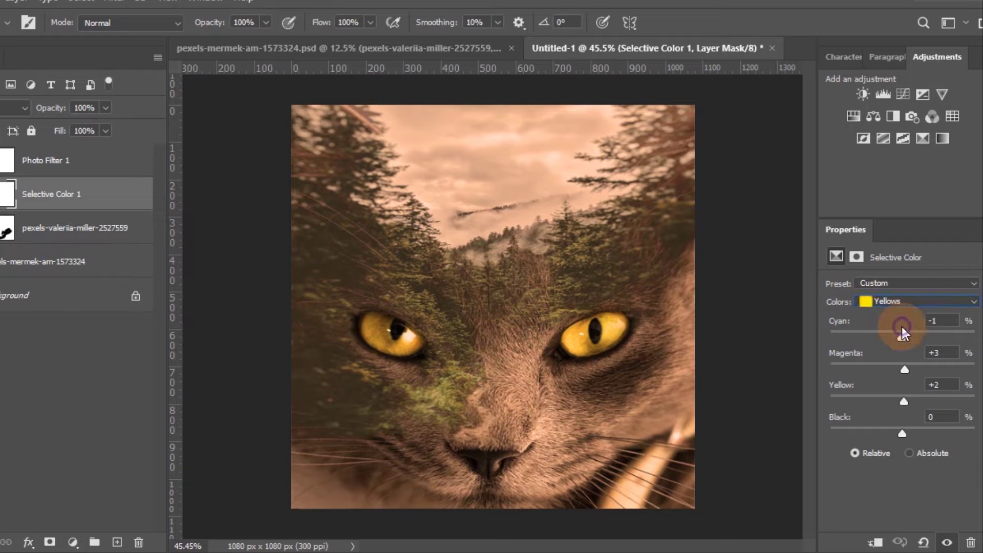
{"action": "left_click_drag", "start_coordinate": [902, 338], "coordinate": [887, 338]}
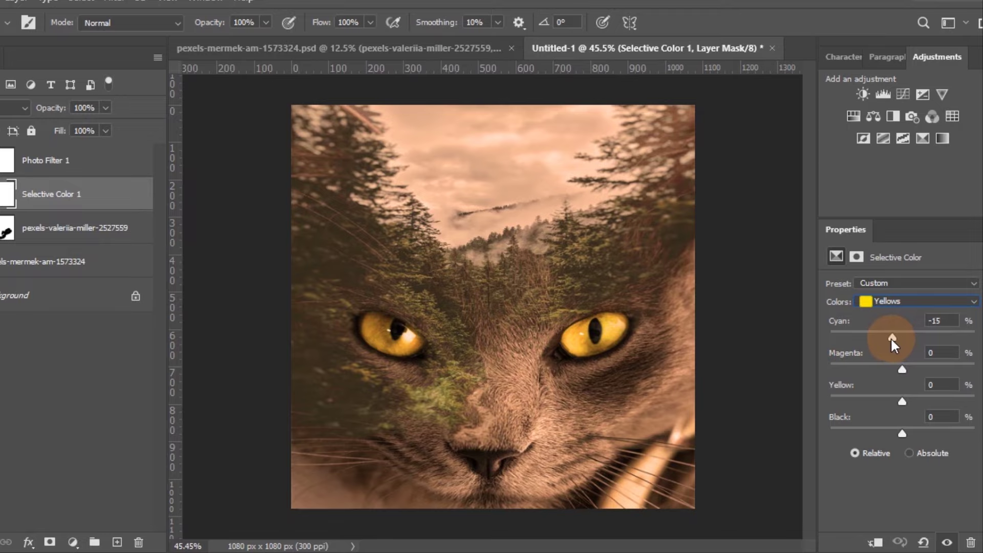
- Set the Cyans range to Cyan +11, Magenta -43, Yellow +18
{"action": "left_click", "coordinate": [908, 300]}
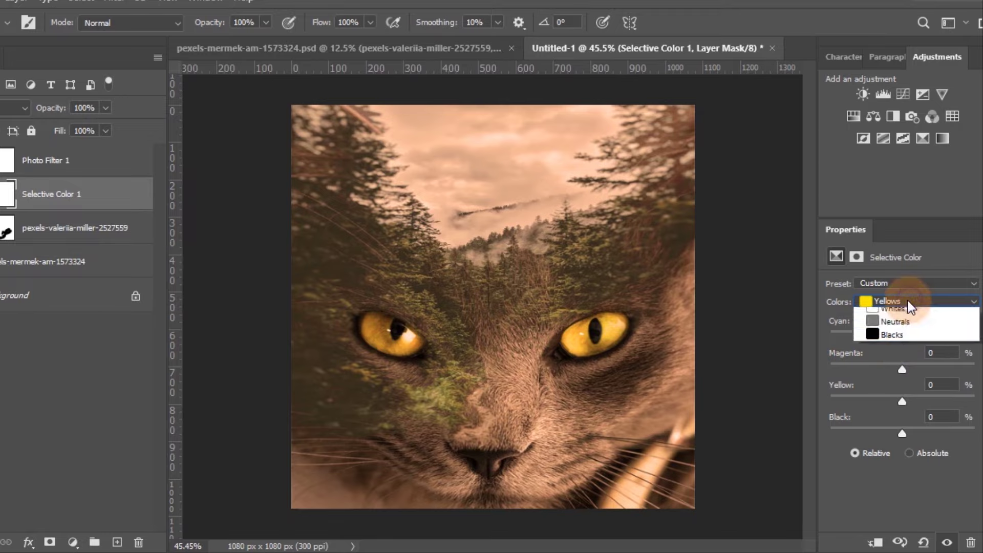
{"action": "left_click", "coordinate": [890, 355]}
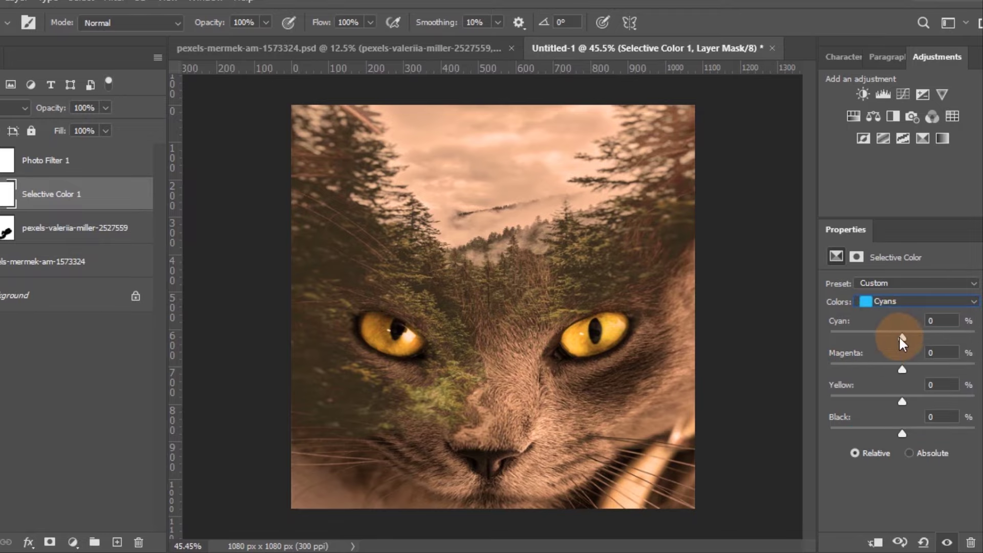
{"action": "left_click_drag", "start_coordinate": [900, 336], "coordinate": [871, 339]}
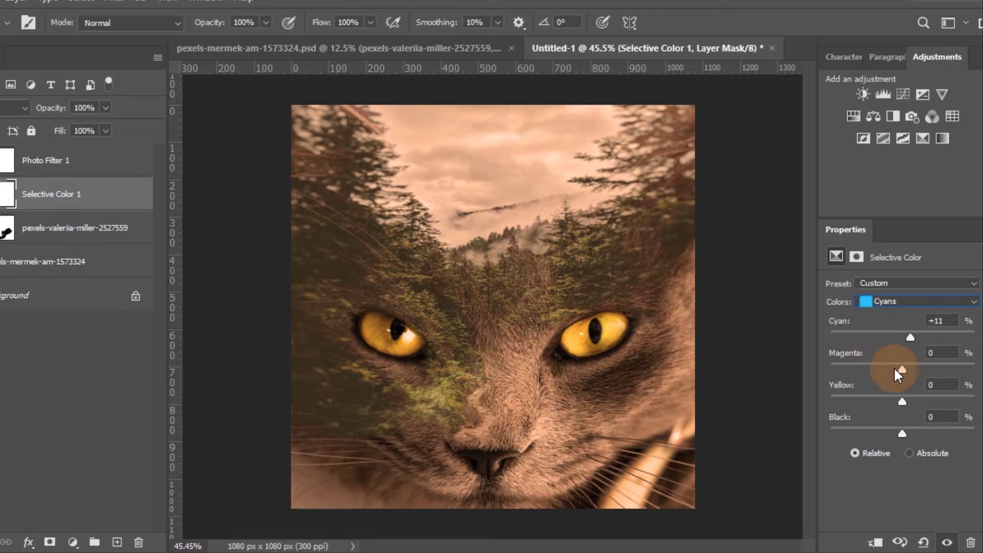
{"action": "mouse_move", "coordinate": [898, 375]}
{"action": "left_mouse_down"}
{"action": "mouse_move", "coordinate": [874, 382]}
{"action": "mouse_move", "coordinate": [871, 369]}
{"action": "left_mouse_up"}
{"action": "left_click_drag", "start_coordinate": [902, 402], "coordinate": [916, 401]}
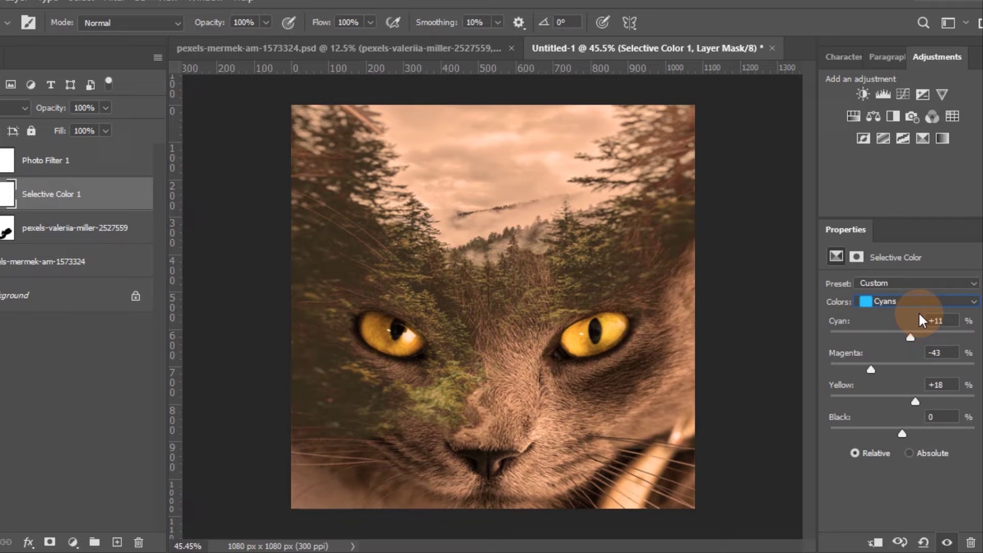
- Set the Blues range to Cyan -10, Magenta +60, Yellow -56, Black +67
{"action": "left_click", "coordinate": [902, 302]}
{"action": "left_click", "coordinate": [890, 375]}
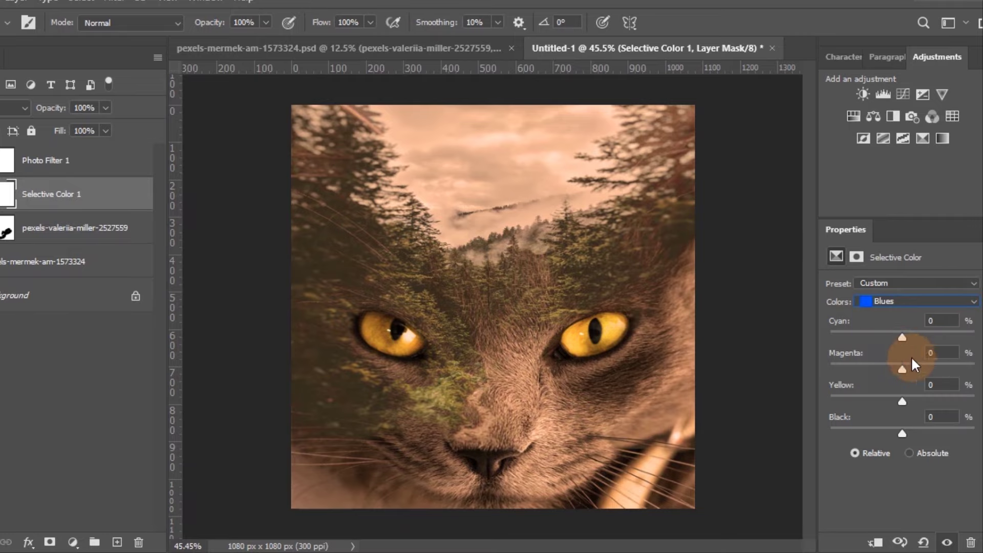
{"action": "left_click_drag", "start_coordinate": [902, 339], "coordinate": [947, 372]}
{"action": "left_click_drag", "start_coordinate": [903, 401], "coordinate": [862, 404]}
{"action": "mouse_move", "coordinate": [900, 432]}
{"action": "left_mouse_down"}
{"action": "mouse_move", "coordinate": [861, 437]}
{"action": "mouse_move", "coordinate": [955, 439]}
{"action": "mouse_move", "coordinate": [938, 434]}
{"action": "left_mouse_up"}
{"action": "left_click", "coordinate": [878, 300]}
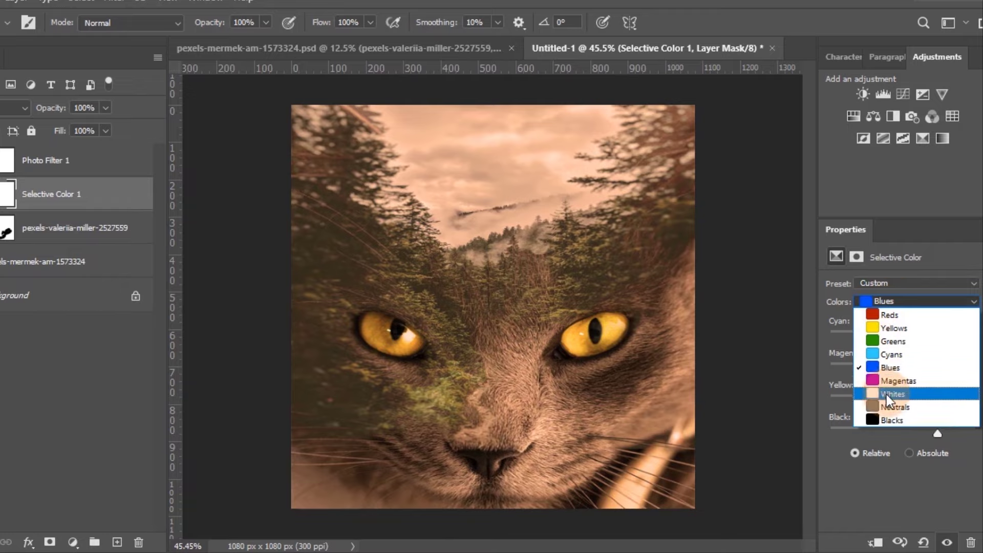
- Set the Selective Color Blacks to Cyan -18, Magenta +22, Yellow -42, Black -12
{"action": "left_click", "coordinate": [894, 420]}
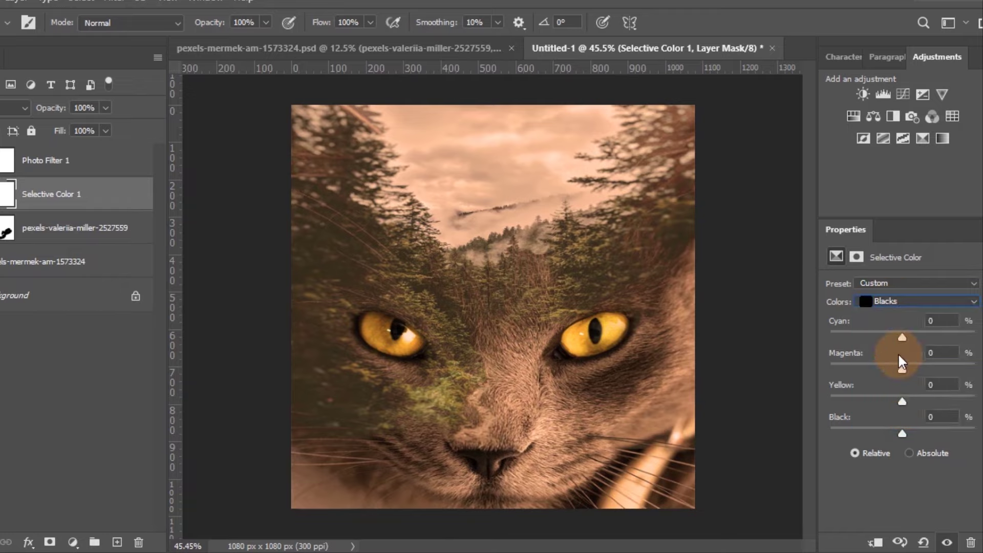
{"action": "mouse_move", "coordinate": [902, 338]}
{"action": "left_mouse_down"}
{"action": "mouse_move", "coordinate": [892, 340]}
{"action": "mouse_move", "coordinate": [932, 349]}
{"action": "mouse_move", "coordinate": [891, 343]}
{"action": "left_mouse_up"}
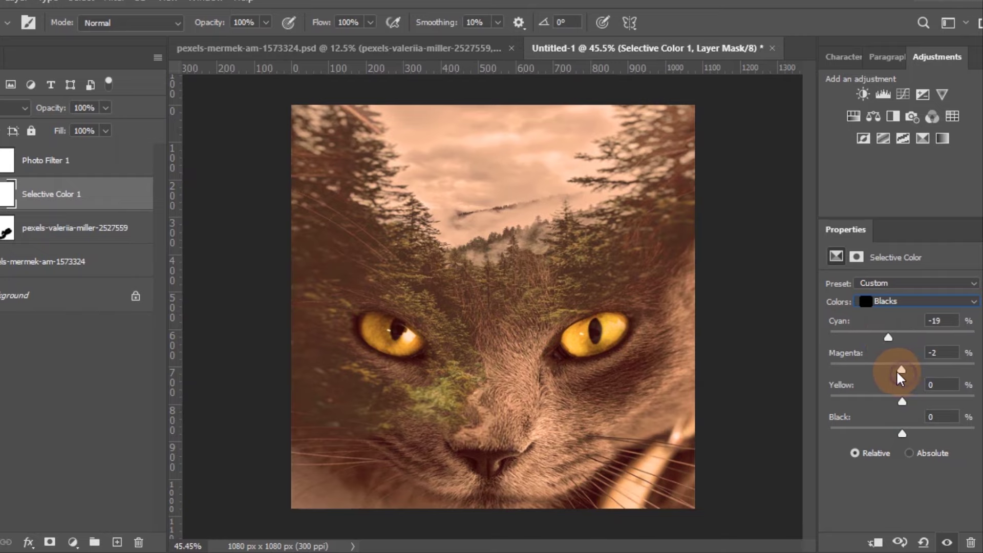
{"action": "mouse_move", "coordinate": [902, 372]}
{"action": "left_mouse_down"}
{"action": "mouse_move", "coordinate": [932, 384]}
{"action": "mouse_move", "coordinate": [920, 371]}
{"action": "left_mouse_up"}
{"action": "left_click_drag", "start_coordinate": [904, 405], "coordinate": [870, 403]}
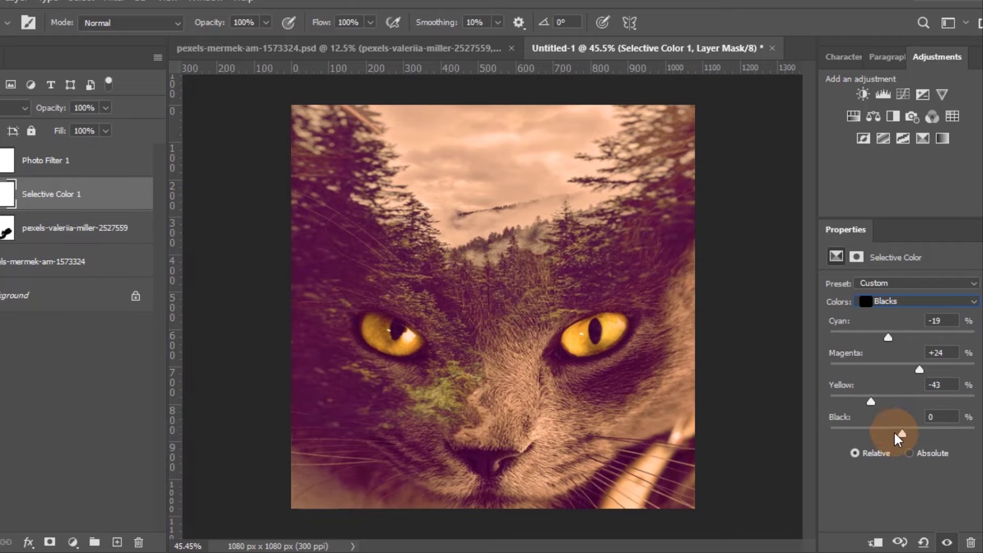
{"action": "left_click_drag", "start_coordinate": [900, 435], "coordinate": [894, 435]}
{"action": "left_click_drag", "start_coordinate": [888, 338], "coordinate": [890, 339]}
{"action": "left_click_drag", "start_coordinate": [871, 402], "coordinate": [873, 404]}
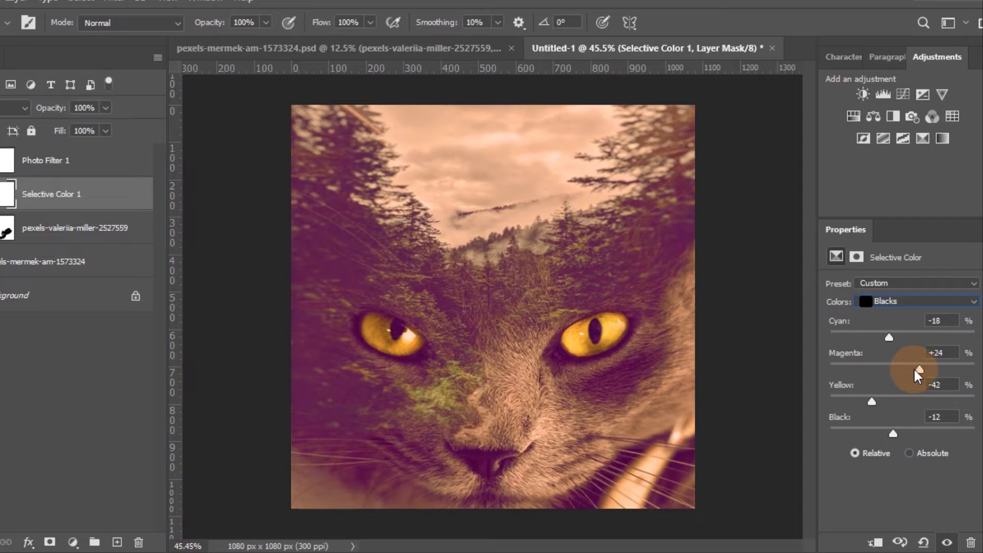
{"action": "left_click_drag", "start_coordinate": [915, 371], "coordinate": [917, 373]}
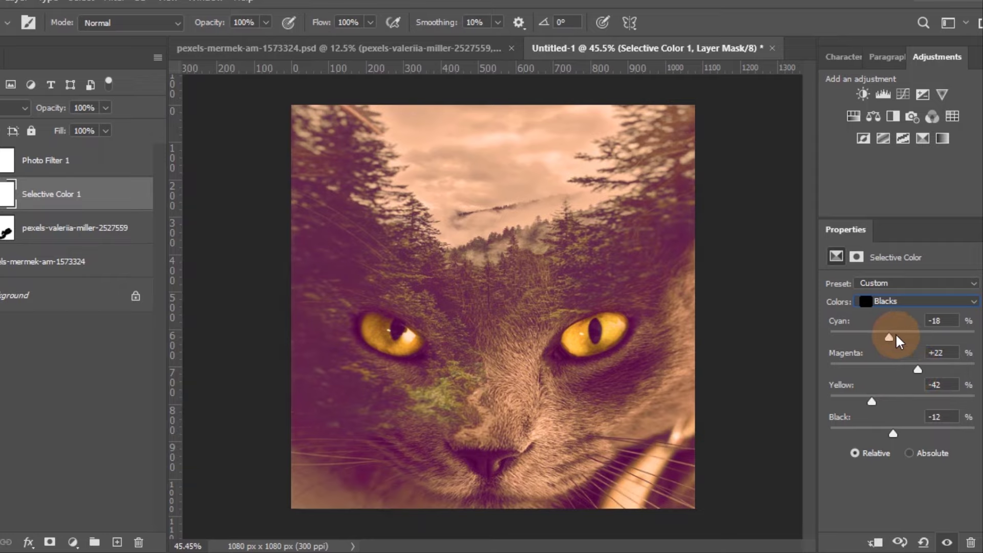
- Set the Whites range to Cyan -20, Magenta -37, Yellow +36, Black +88
{"action": "left_click", "coordinate": [892, 302]}
{"action": "left_click", "coordinate": [886, 414]}
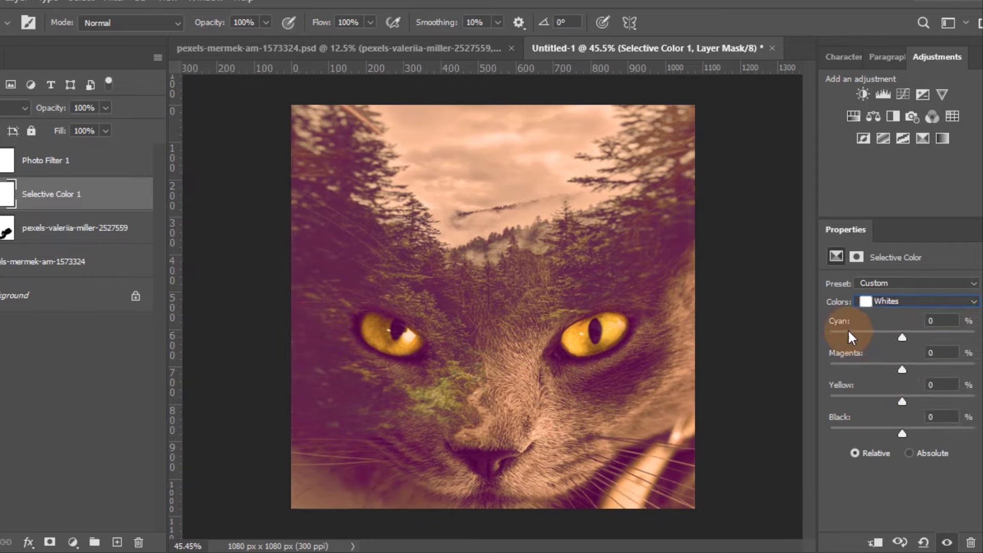
{"action": "left_click_drag", "start_coordinate": [901, 338], "coordinate": [888, 338]}
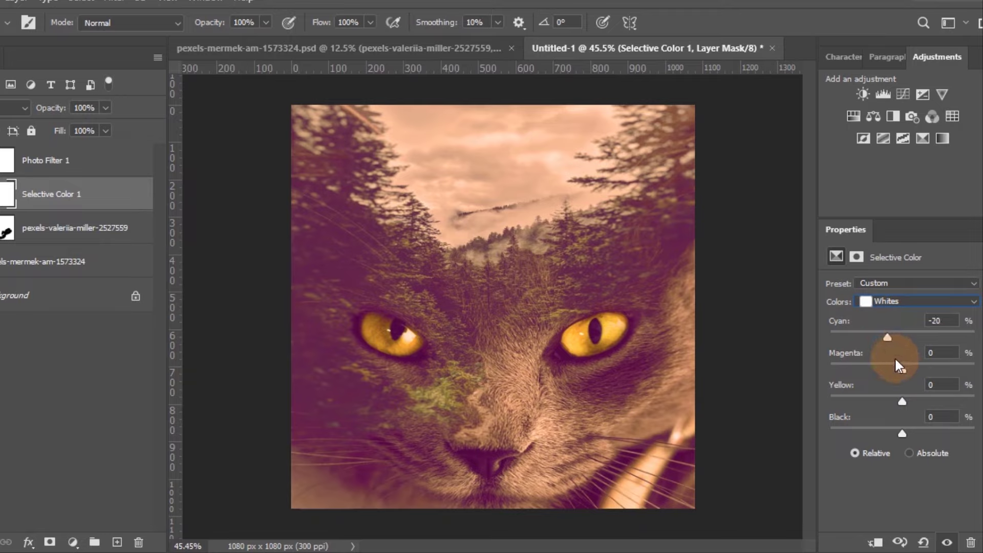
{"action": "mouse_move", "coordinate": [902, 373]}
{"action": "left_mouse_down"}
{"action": "mouse_move", "coordinate": [876, 373]}
{"action": "mouse_move", "coordinate": [929, 402]}
{"action": "left_mouse_up"}
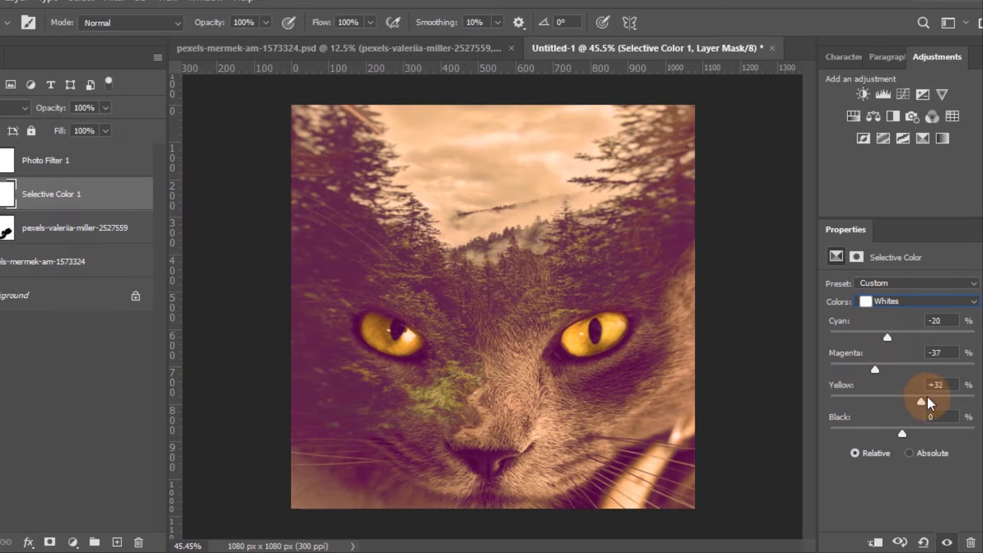
{"action": "mouse_move", "coordinate": [902, 434]}
{"action": "left_mouse_down"}
{"action": "mouse_move", "coordinate": [883, 435]}
{"action": "mouse_move", "coordinate": [971, 449]}
{"action": "left_mouse_up"}
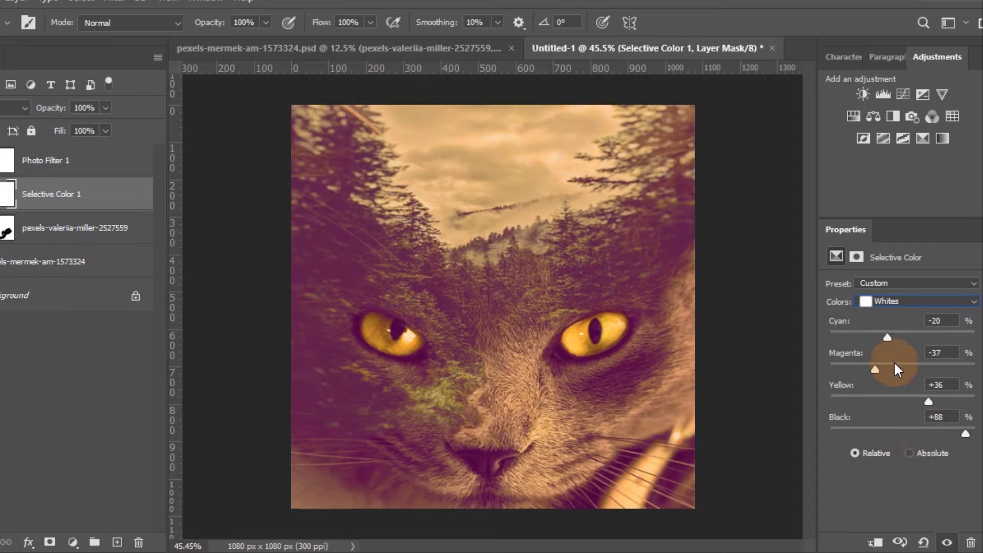
- Set the Magentas range to Cyan +42, Magenta -61, Yellow -2, Black +49
{"action": "left_click", "coordinate": [906, 302]}
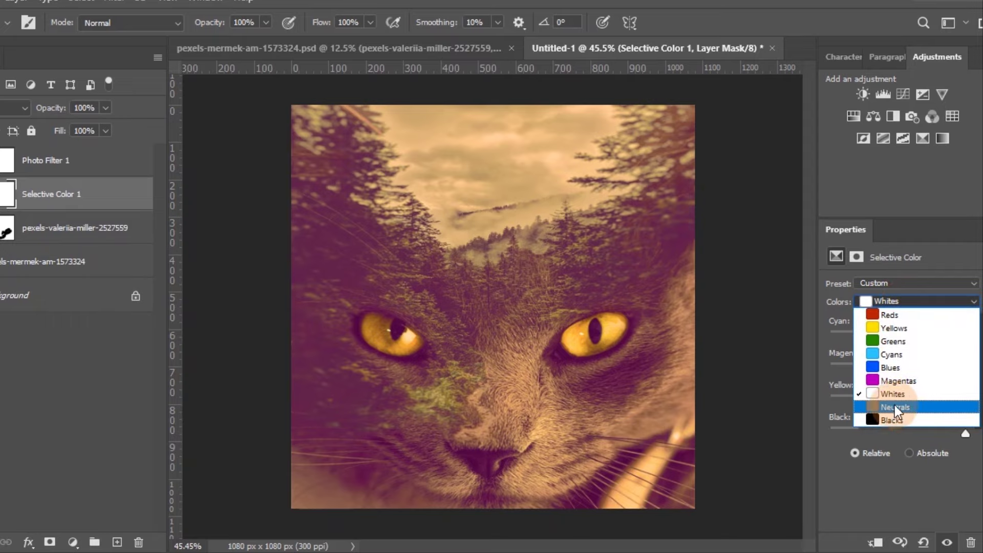
{"action": "left_click", "coordinate": [897, 382]}
{"action": "left_click_drag", "start_coordinate": [902, 339], "coordinate": [932, 336]}
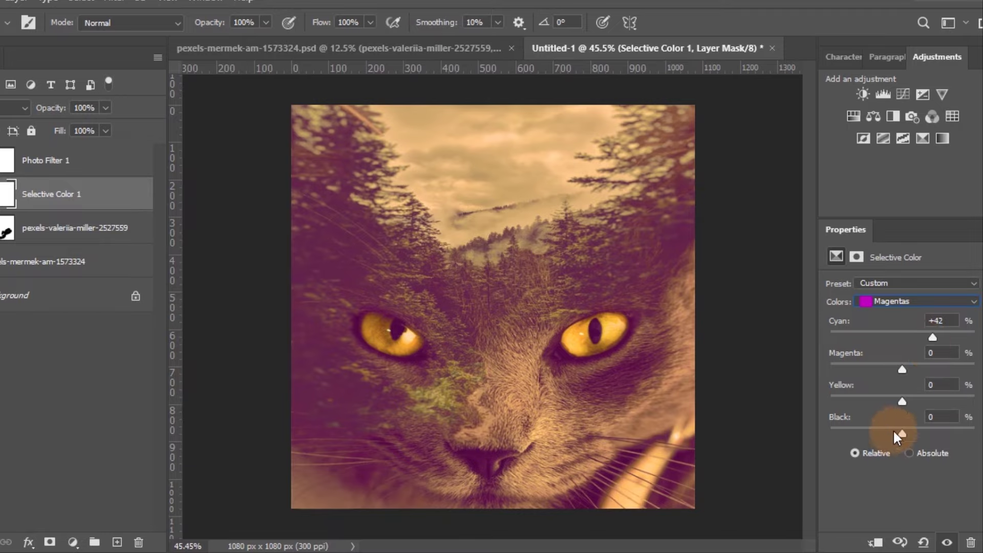
{"action": "left_click_drag", "start_coordinate": [902, 434], "coordinate": [879, 433]}
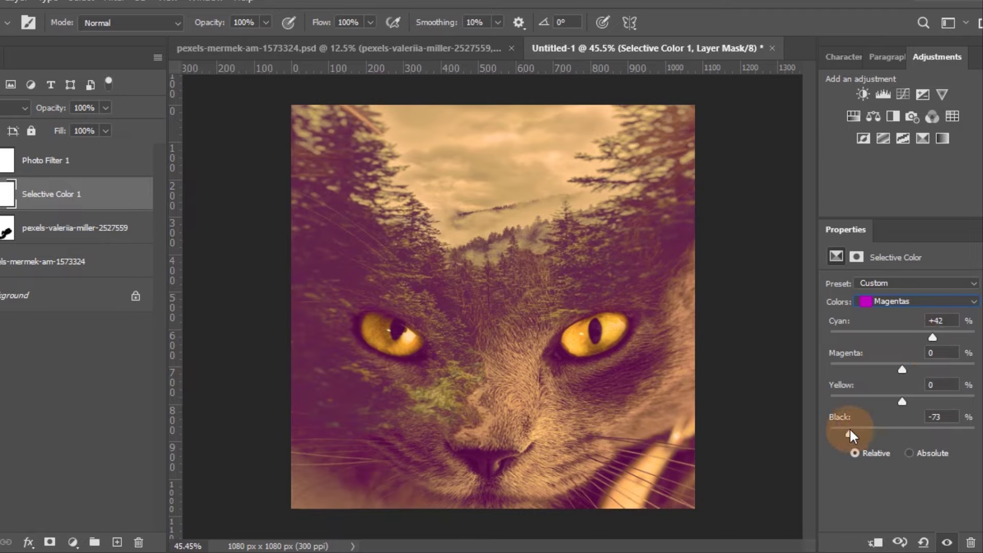
{"action": "left_click_drag", "start_coordinate": [939, 431], "coordinate": [938, 432]}
{"action": "mouse_move", "coordinate": [902, 402]}
{"action": "left_mouse_down"}
{"action": "mouse_move", "coordinate": [926, 403]}
{"action": "mouse_move", "coordinate": [829, 402]}
{"action": "mouse_move", "coordinate": [940, 404]}
{"action": "mouse_move", "coordinate": [816, 419]}
{"action": "mouse_move", "coordinate": [832, 418]}
{"action": "left_mouse_up"}
{"action": "mouse_move", "coordinate": [913, 402]}
{"action": "left_mouse_down"}
{"action": "mouse_move", "coordinate": [901, 402]}
{"action": "mouse_move", "coordinate": [902, 369]}
{"action": "mouse_move", "coordinate": [843, 366]}
{"action": "mouse_move", "coordinate": [950, 370]}
{"action": "mouse_move", "coordinate": [877, 370]}
{"action": "left_mouse_up"}
{"action": "left_click_drag", "start_coordinate": [896, 302], "coordinate": [888, 428]}
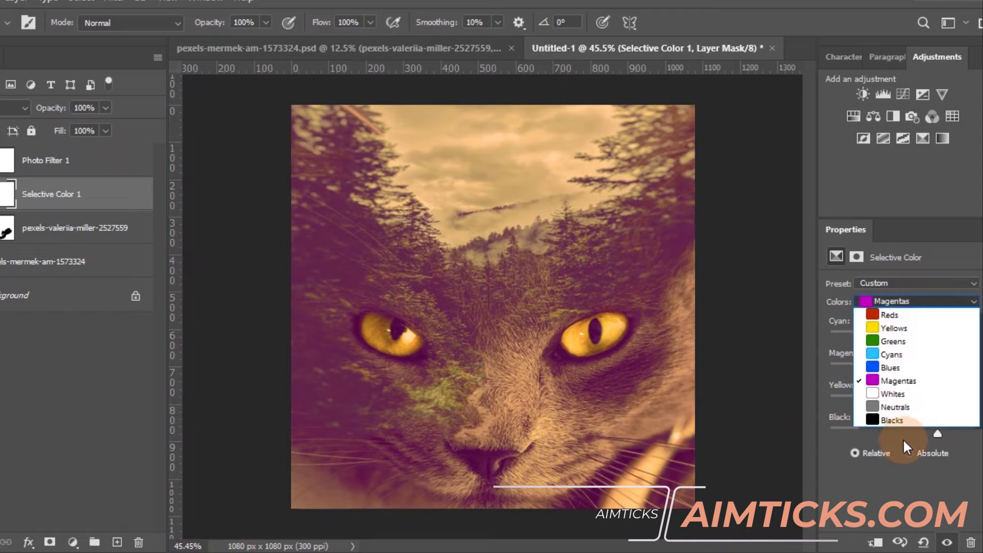
- Set the Selective Color Neutrals to Cyan -12, Magenta -11, Yellow -17, Black -22
{"action": "left_click", "coordinate": [892, 407]}
{"action": "mouse_move", "coordinate": [900, 430]}
{"action": "left_mouse_down"}
{"action": "mouse_move", "coordinate": [864, 428]}
{"action": "mouse_move", "coordinate": [894, 429]}
{"action": "mouse_move", "coordinate": [880, 429]}
{"action": "mouse_move", "coordinate": [885, 404]}
{"action": "mouse_move", "coordinate": [922, 404]}
{"action": "mouse_move", "coordinate": [884, 404]}
{"action": "mouse_move", "coordinate": [893, 405]}
{"action": "left_mouse_up"}
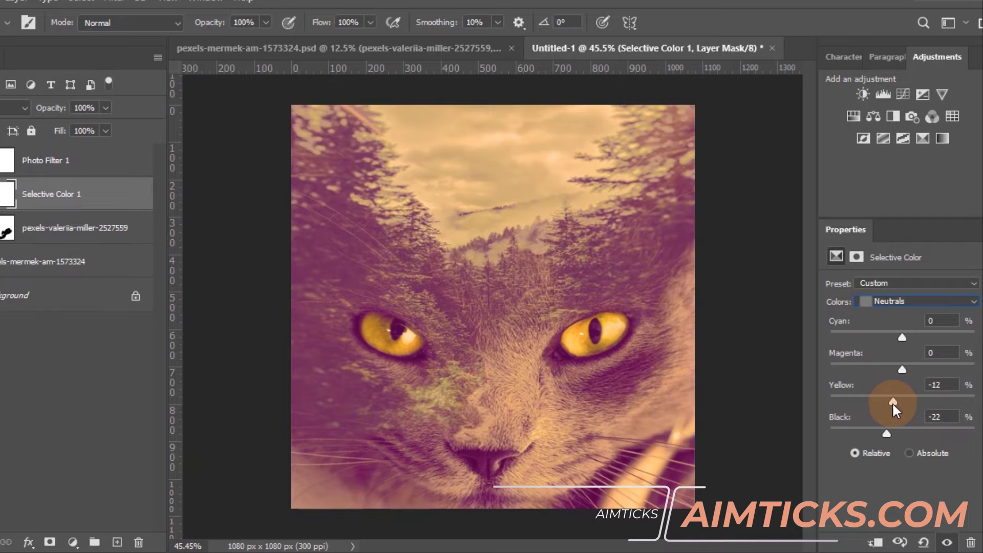
{"action": "left_click_drag", "start_coordinate": [902, 370], "coordinate": [895, 370]}
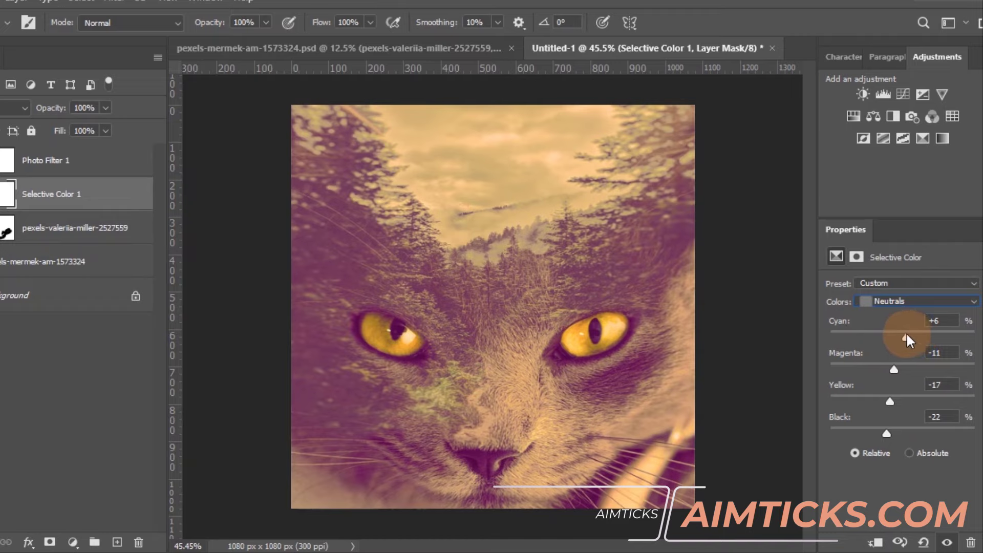
{"action": "left_click_drag", "start_coordinate": [905, 340], "coordinate": [893, 336]}
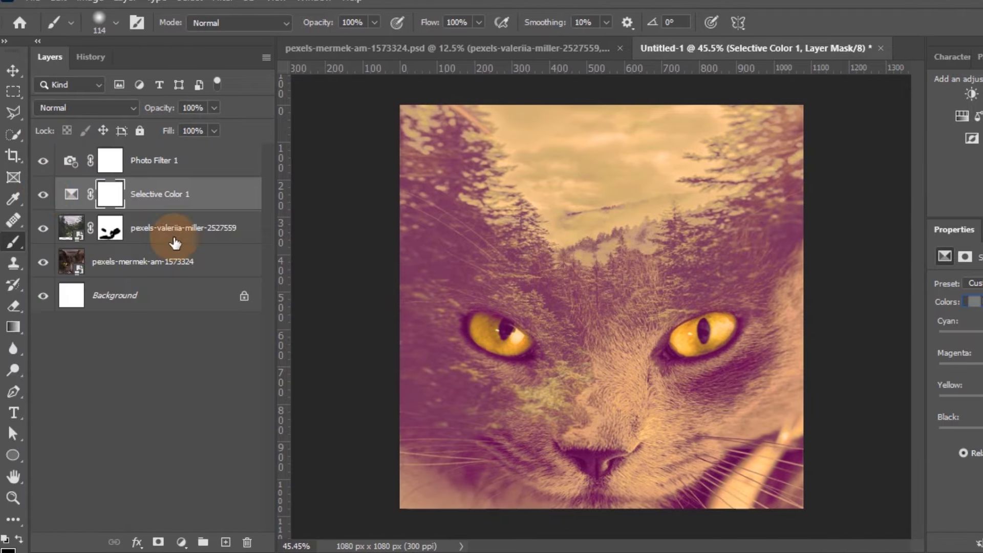
- Select the forest photo layer and set the brush size to 130 px
{"action": "left_click", "coordinate": [173, 237]}
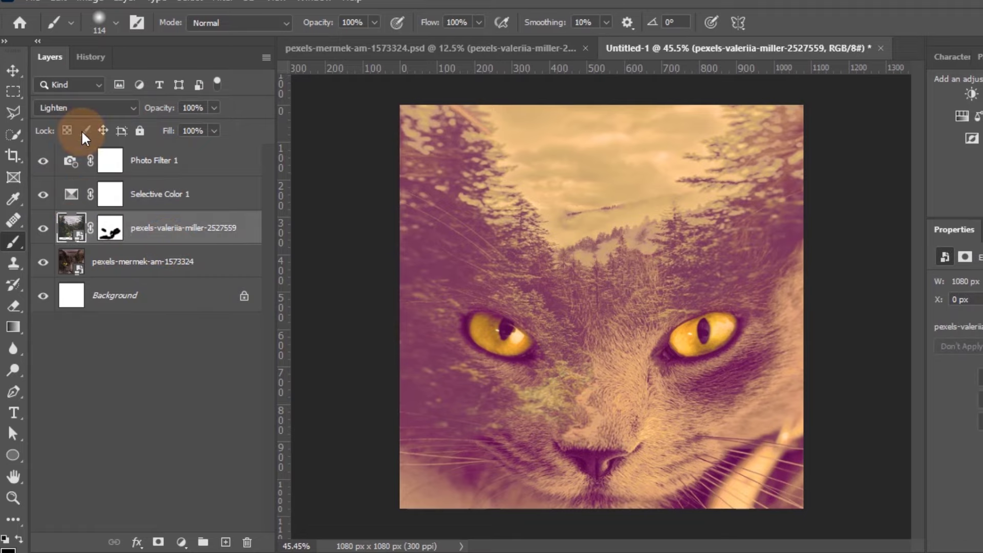
{"action": "left_click", "coordinate": [116, 25]}
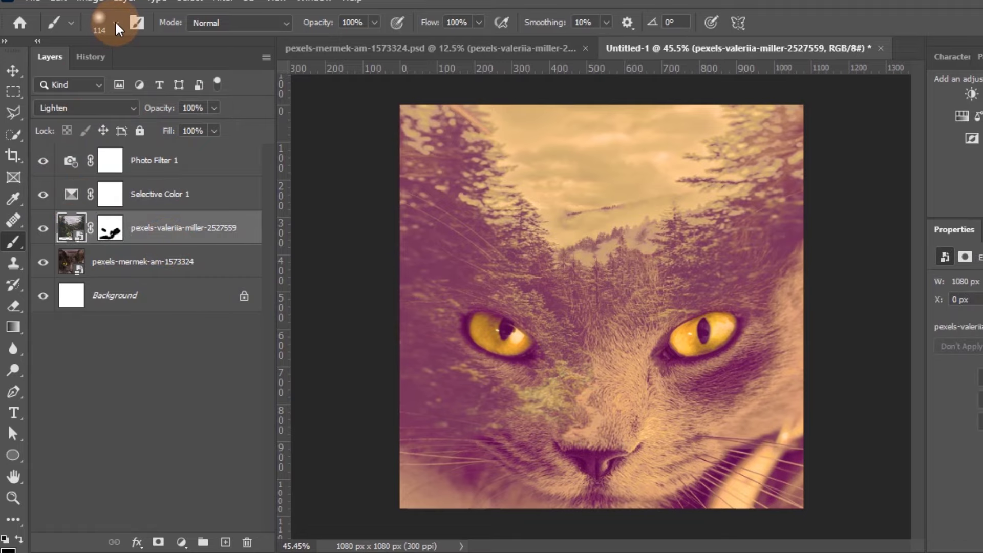
{"action": "left_click", "coordinate": [145, 78]}
{"action": "left_click_drag", "start_coordinate": [145, 78], "coordinate": [148, 77]}
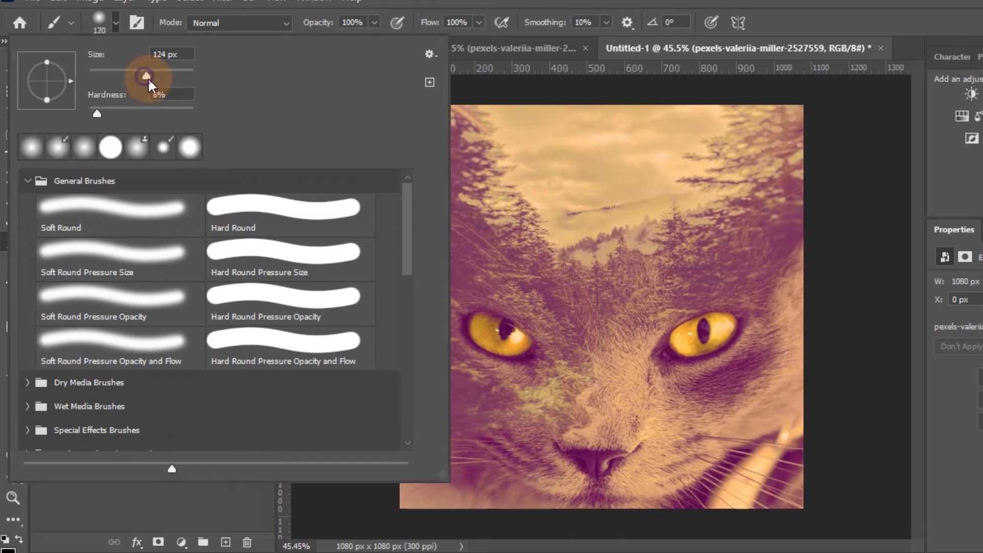
{"action": "left_click", "coordinate": [116, 23]}
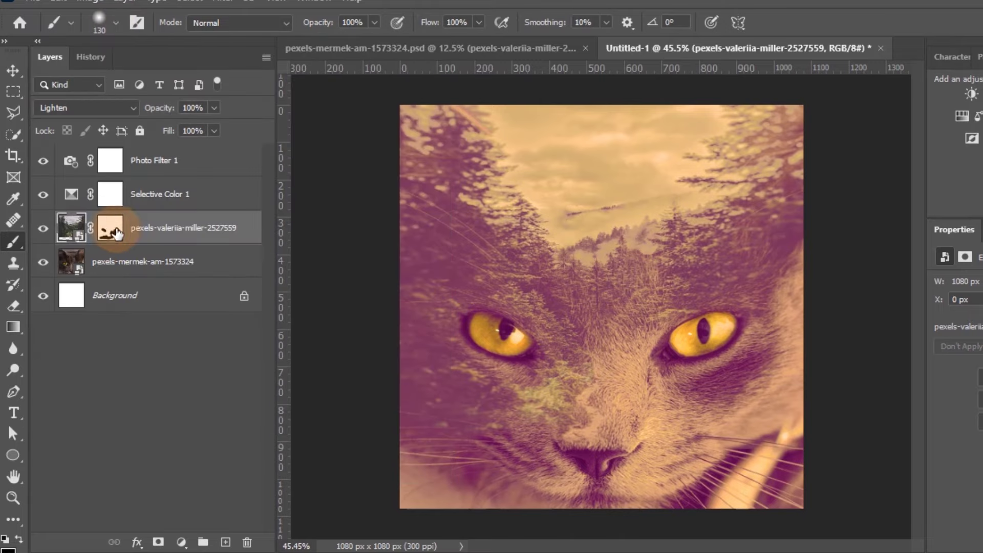
- Target the forest layer's mask for painting
{"action": "left_click", "coordinate": [106, 228]}
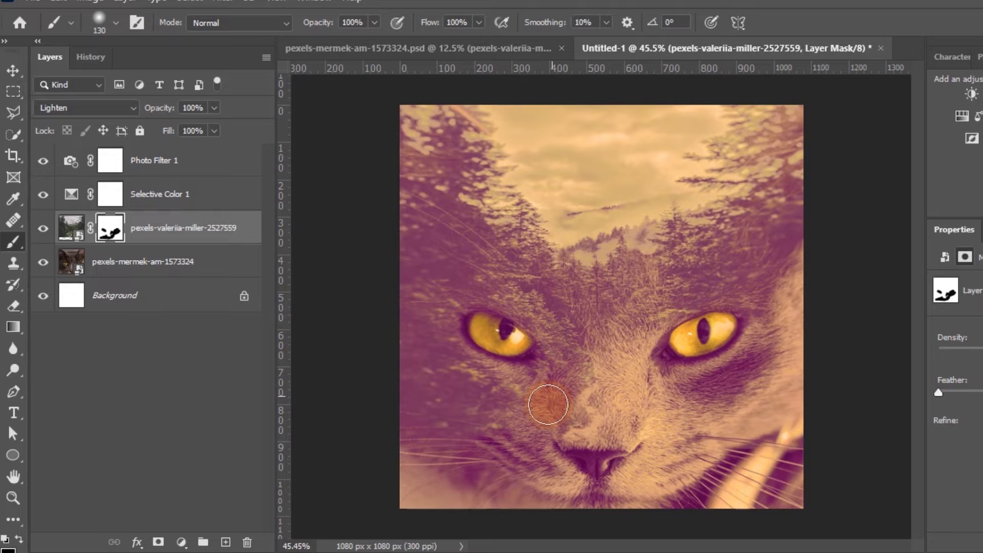
{"action": "scroll", "coordinate": [435, 472], "scroll_direction": "down", "scroll_amount": 1}
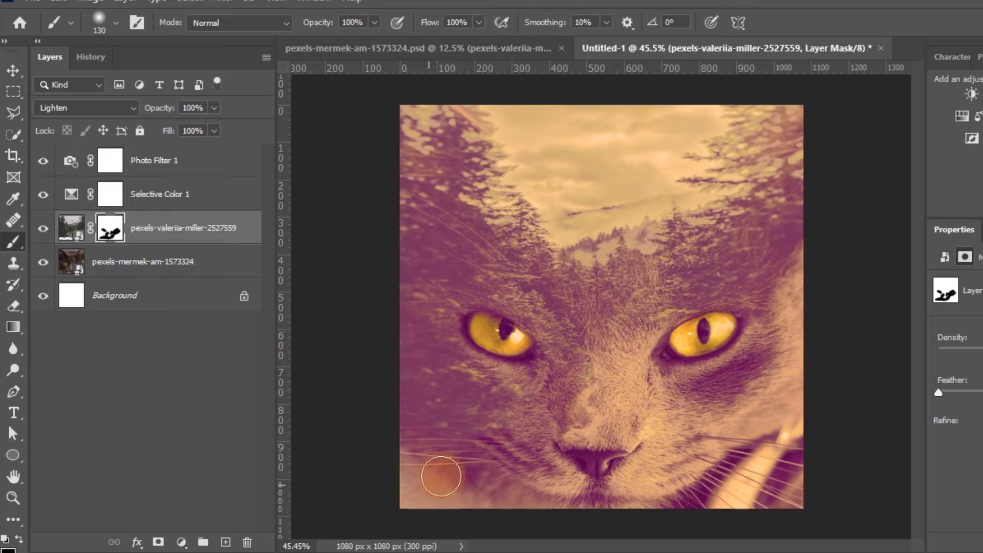
{"action": "scroll", "coordinate": [500, 450], "scroll_direction": "down", "scroll_amount": 2}
{"action": "scroll", "coordinate": [501, 446], "scroll_direction": "down", "scroll_amount": 1}
{"action": "scroll", "coordinate": [373, 459], "scroll_direction": "up", "scroll_amount": 5}
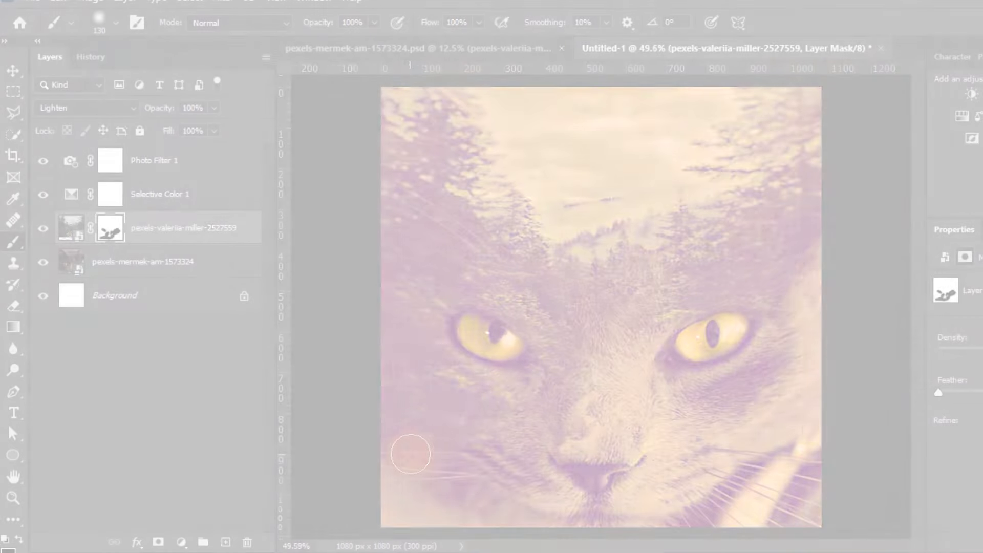